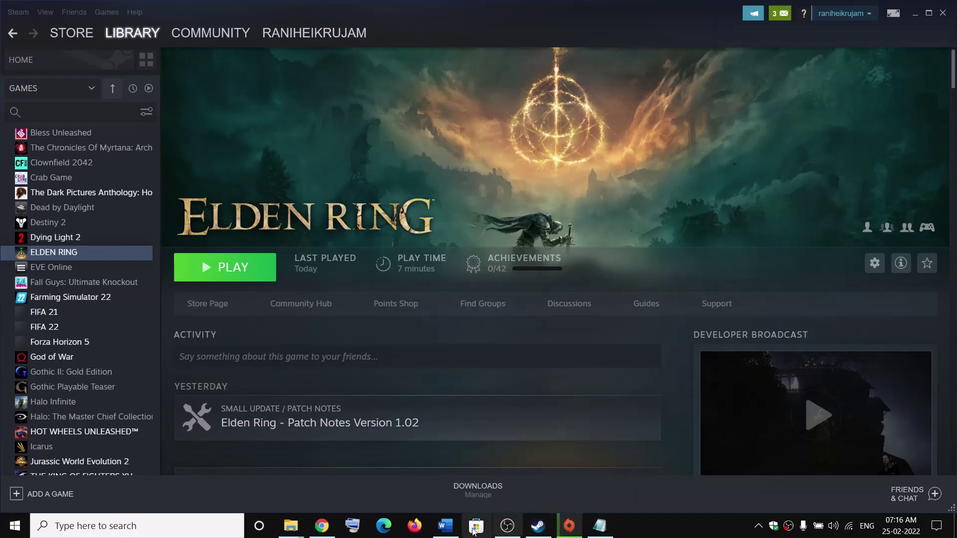
Bring up the fix guide and highlight the Step 1 heading and the GameLauncher folder path
left_click(458, 528)
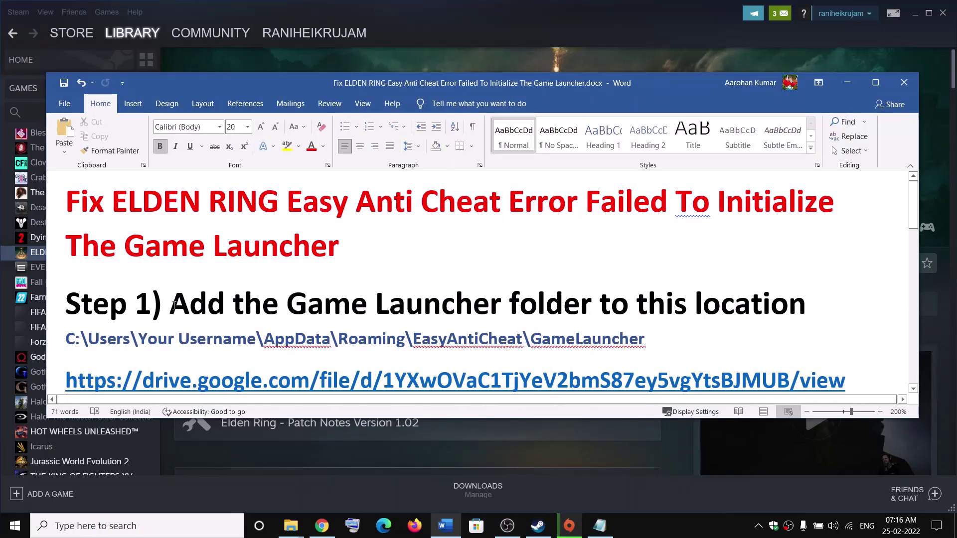
left_click_drag(171, 305, 810, 299)
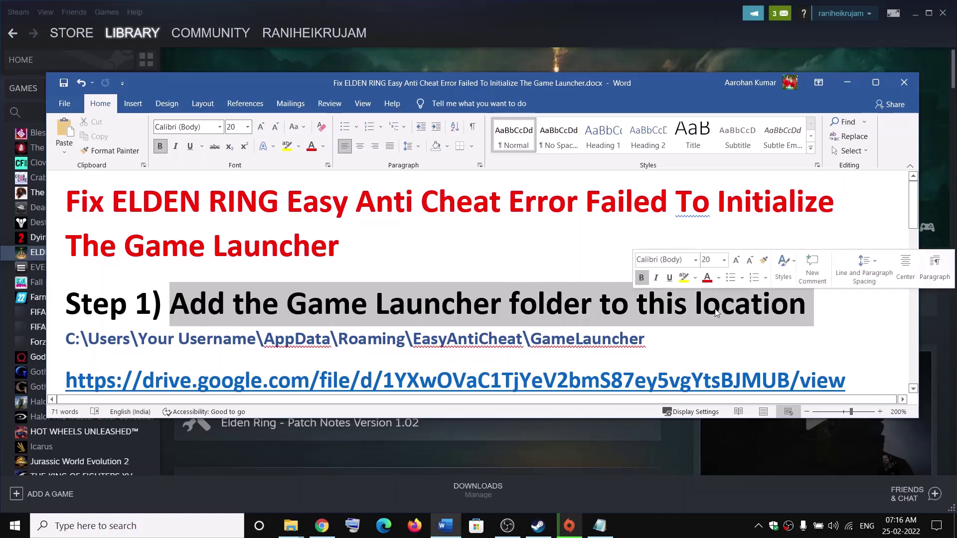
left_click_drag(645, 344, 66, 344)
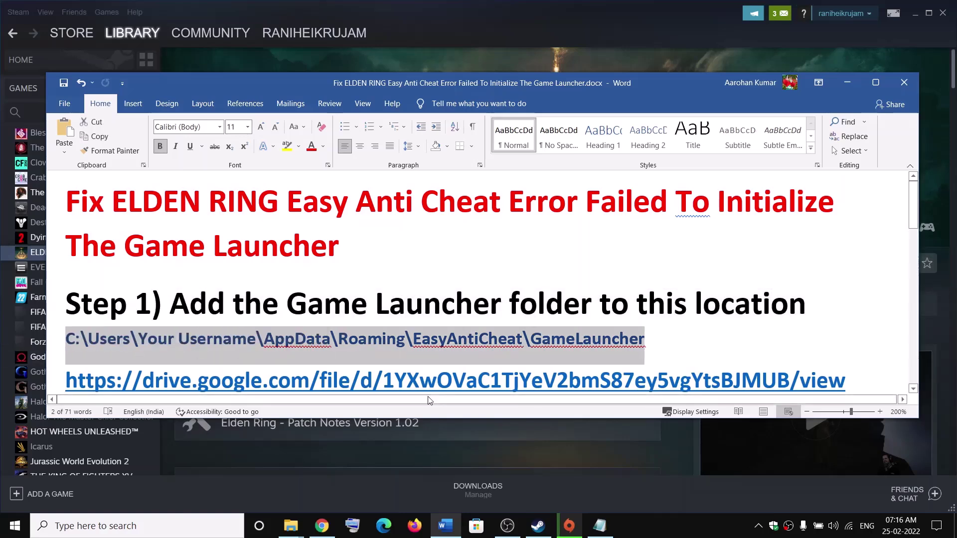
Switch to File Explorer's Downloads folder, which holds GameLauncher.zip
mouse_move(290, 526)
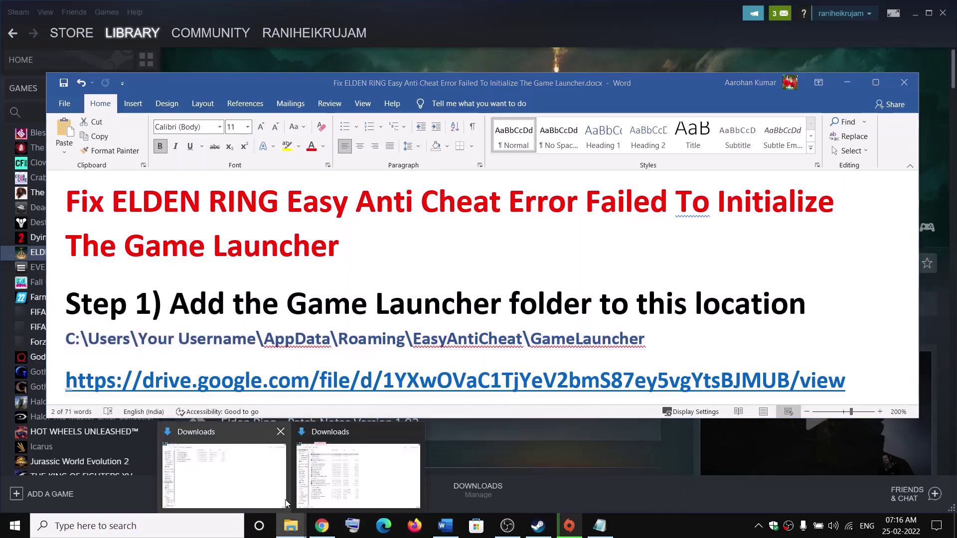
left_click(258, 489)
left_click(46, 311)
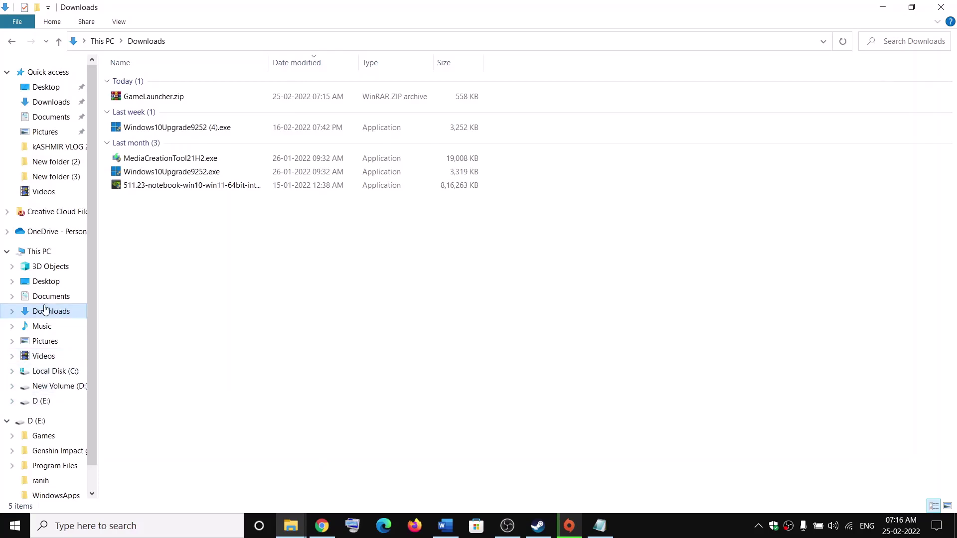
Browse Local Disk (C:) > Users to the profile folder and turn on hidden items so AppData appears
left_click(35, 251)
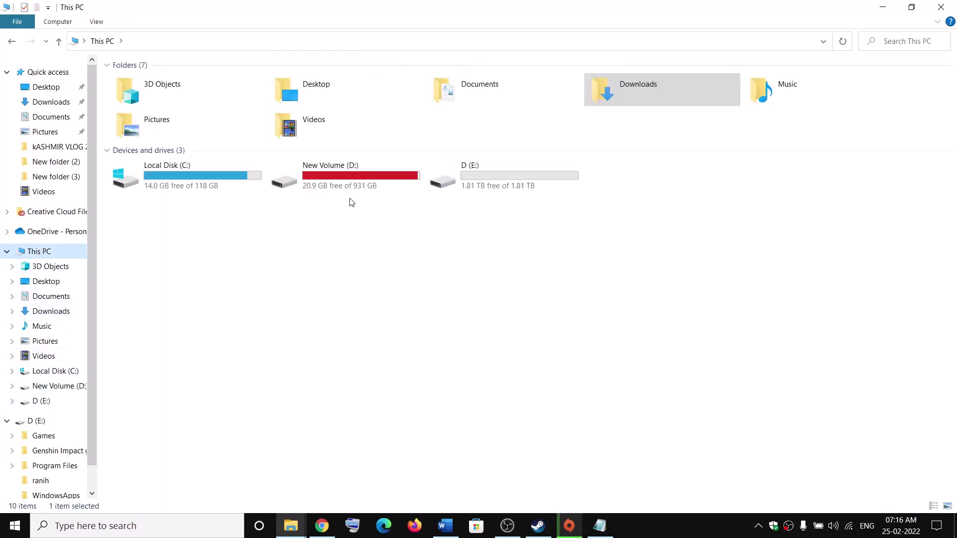
double_click(158, 178)
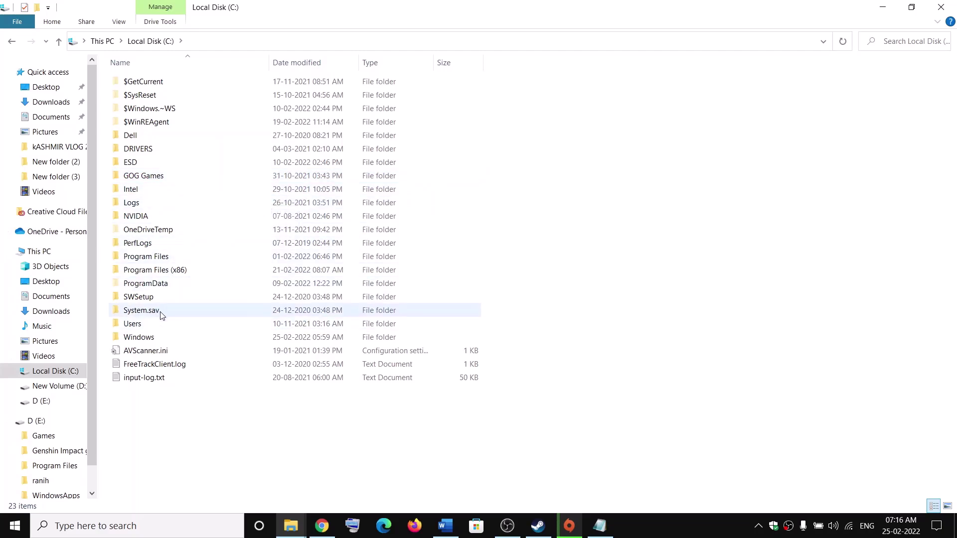
left_click(152, 325)
double_click(132, 325)
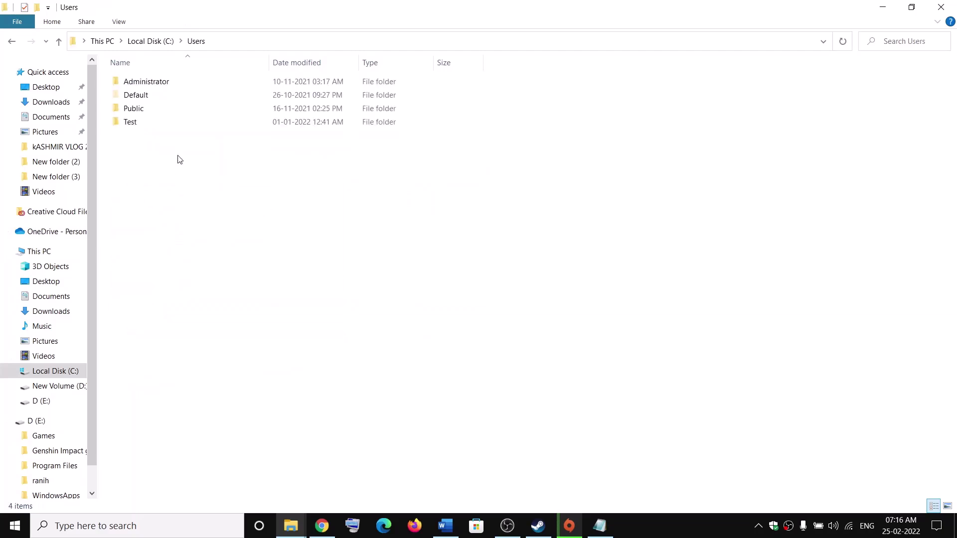
left_click(145, 124)
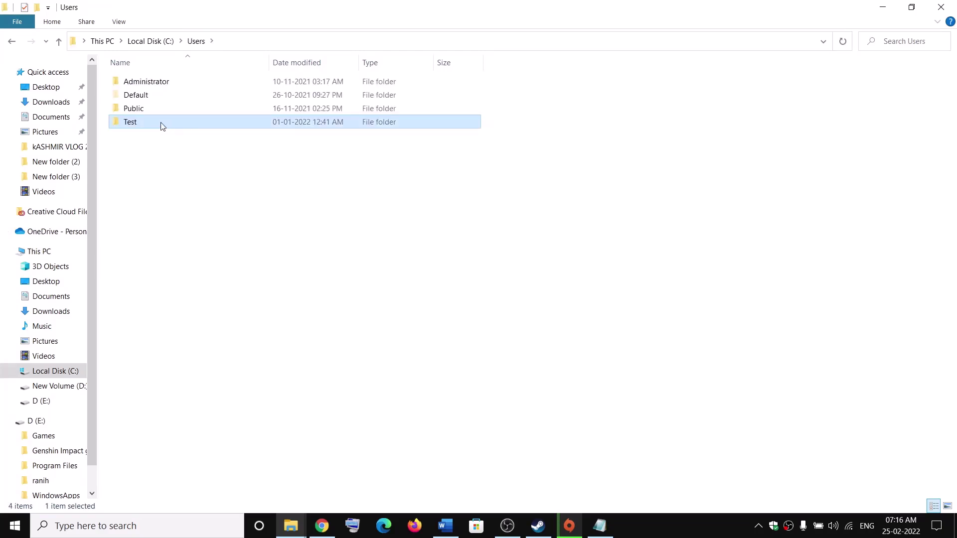
double_click(162, 125)
left_click(131, 153)
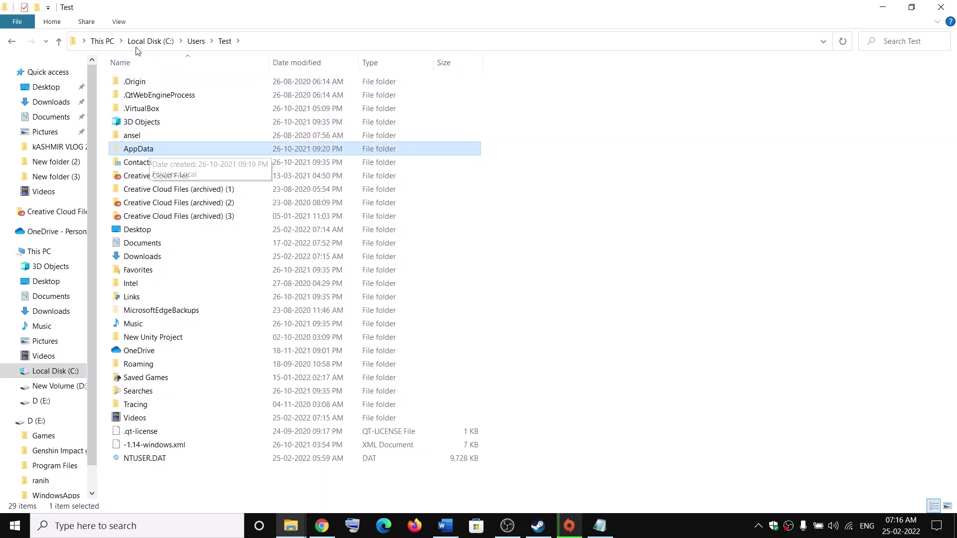
left_click(120, 22)
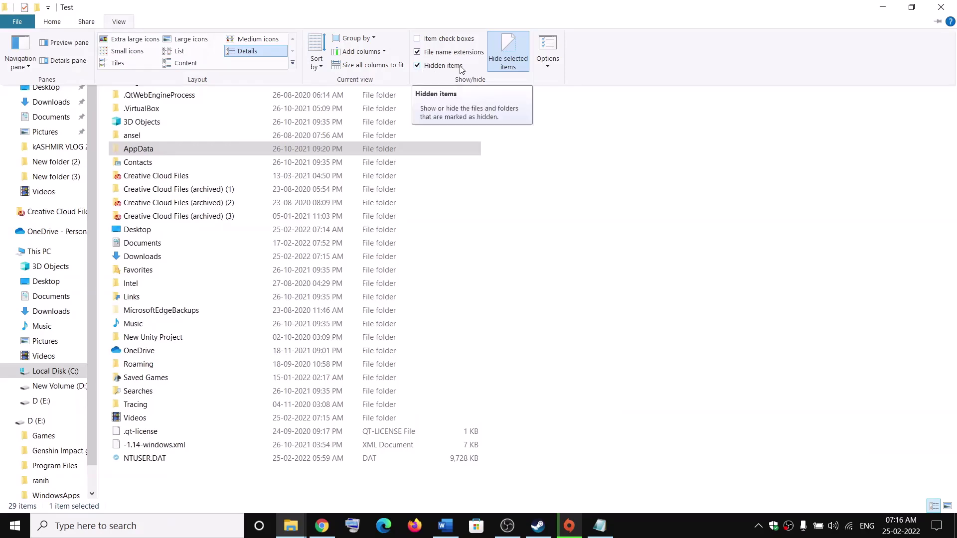
left_click(323, 191)
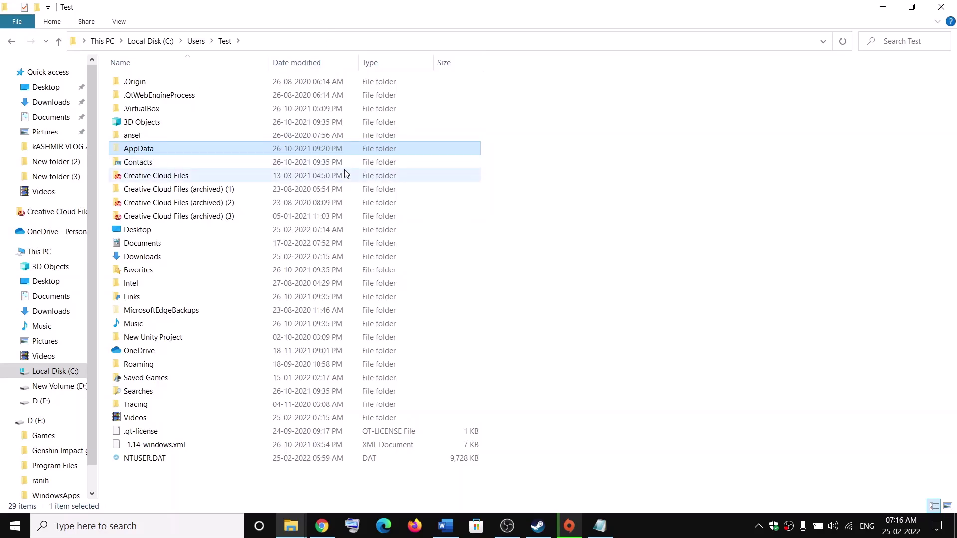
Open AppData, then Roaming, then the EasyAntiCheat folder
double_click(141, 152)
left_click(147, 110)
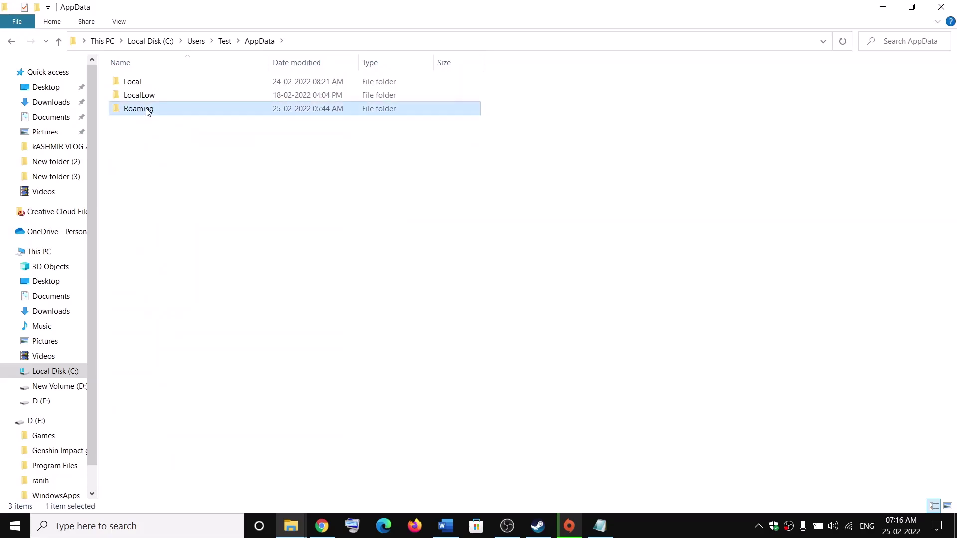
double_click(147, 110)
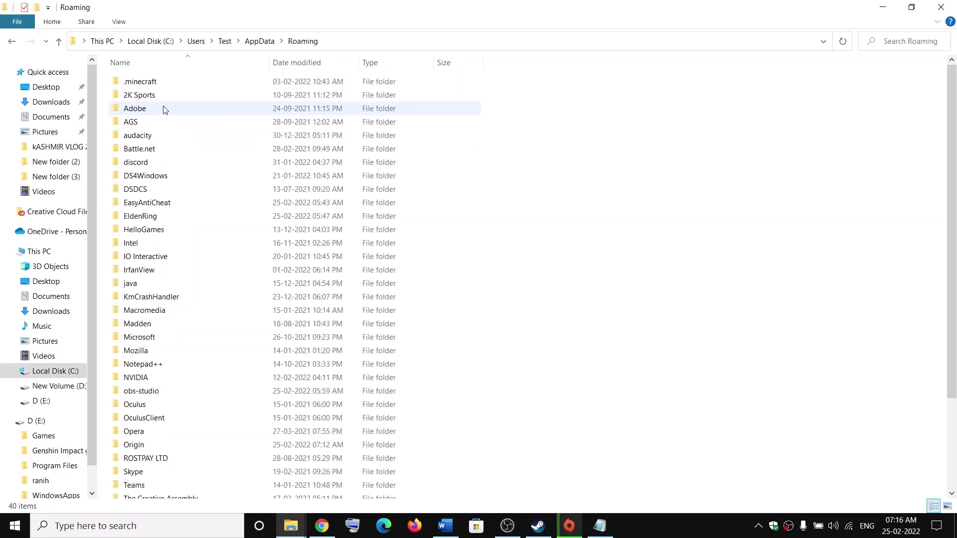
left_click(175, 205)
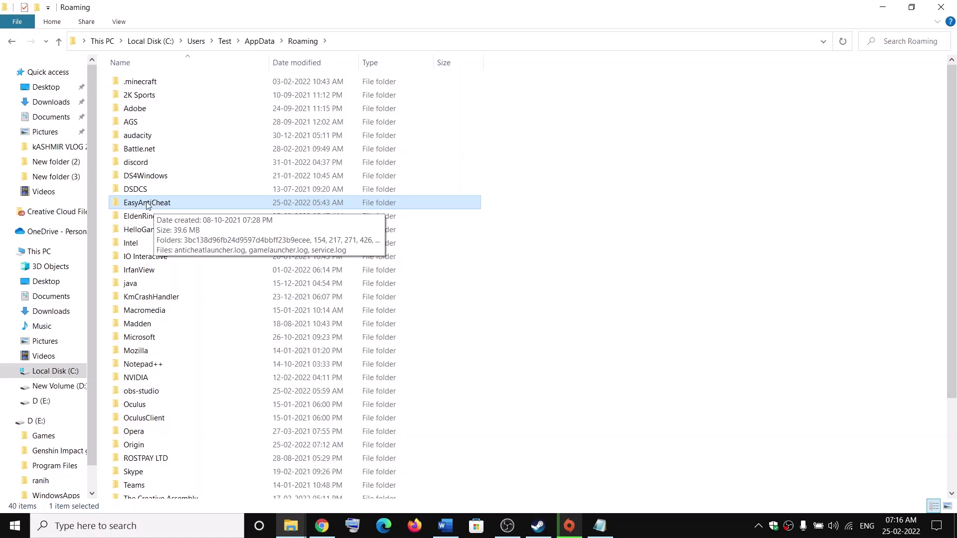
right_click(540, 204)
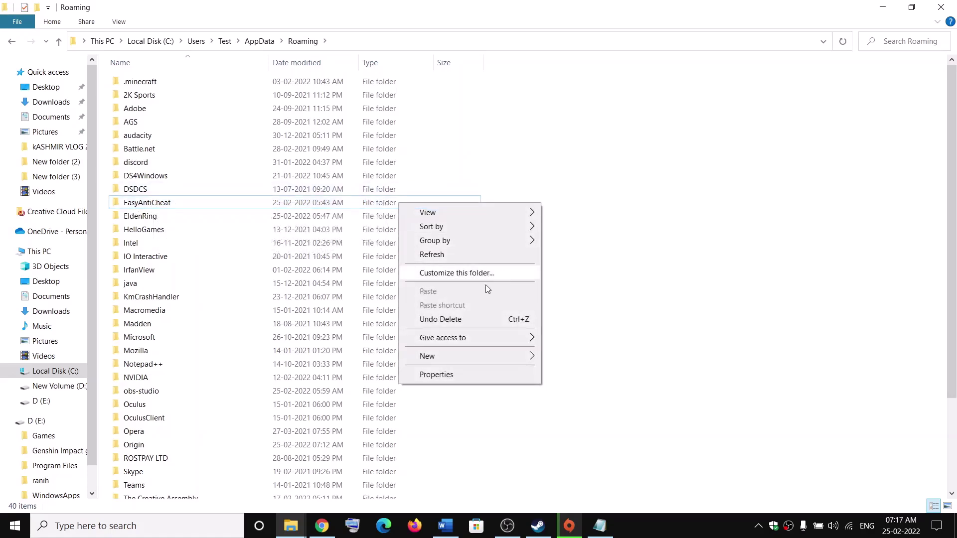
mouse_move(441, 355)
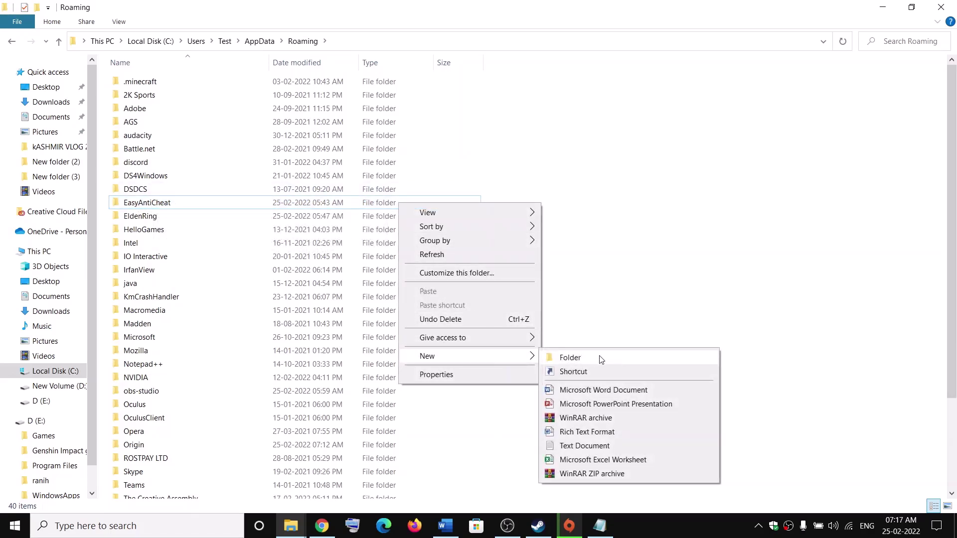
left_click(132, 206)
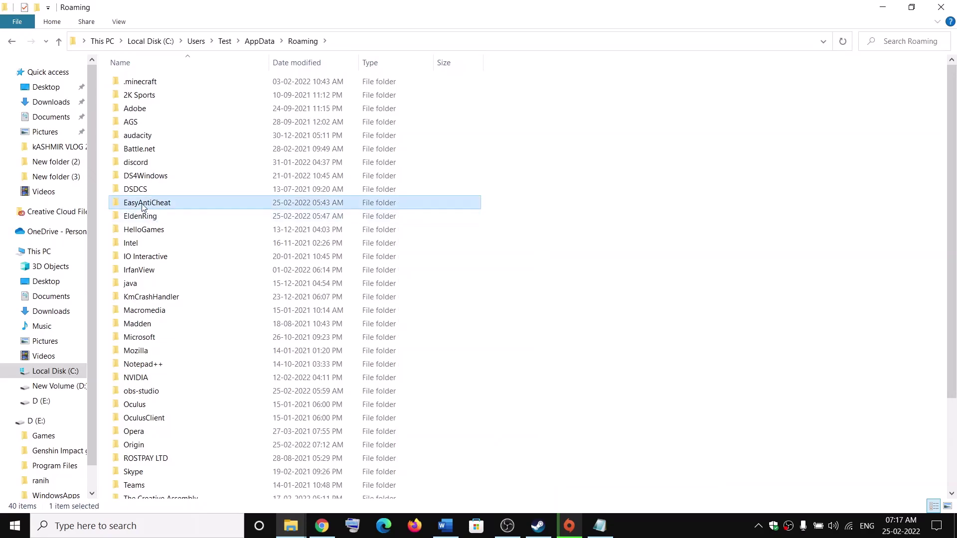
mouse_move(160, 208)
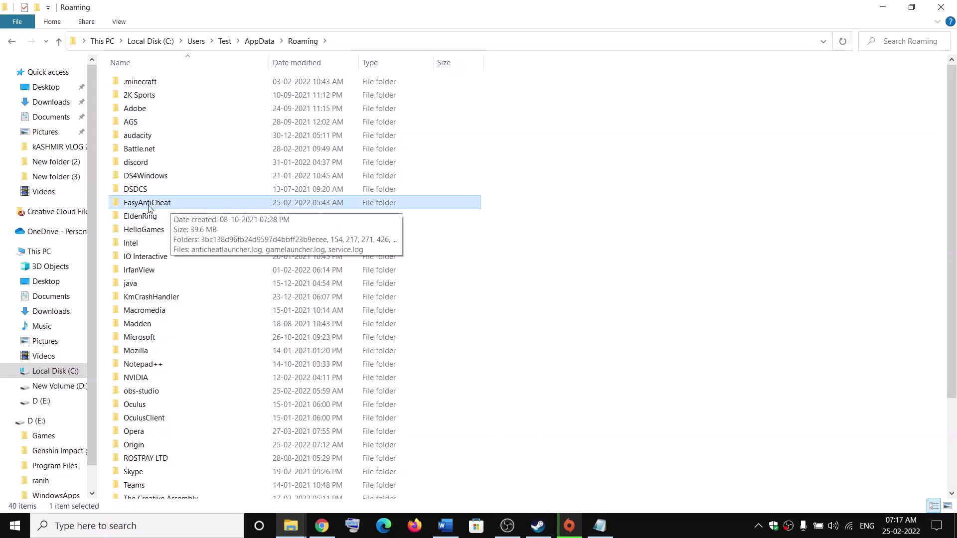
double_click(149, 204)
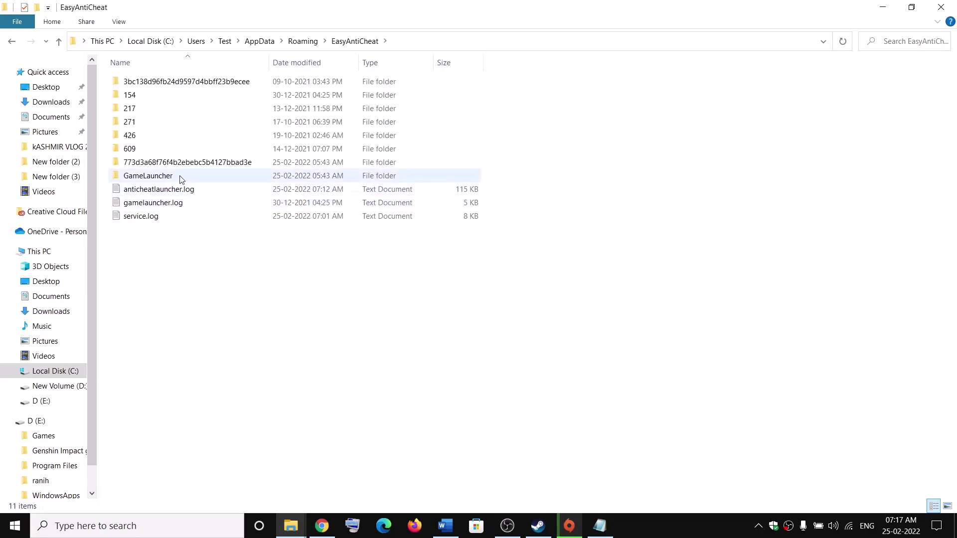
Open the GameLauncher folder inside EasyAntiCheat without creating any new item
left_click(144, 181)
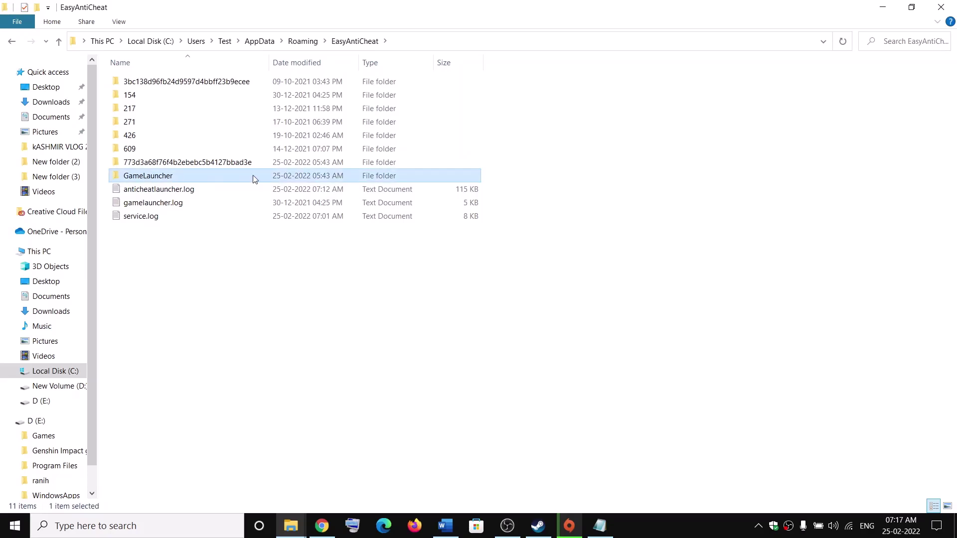
mouse_move(157, 180)
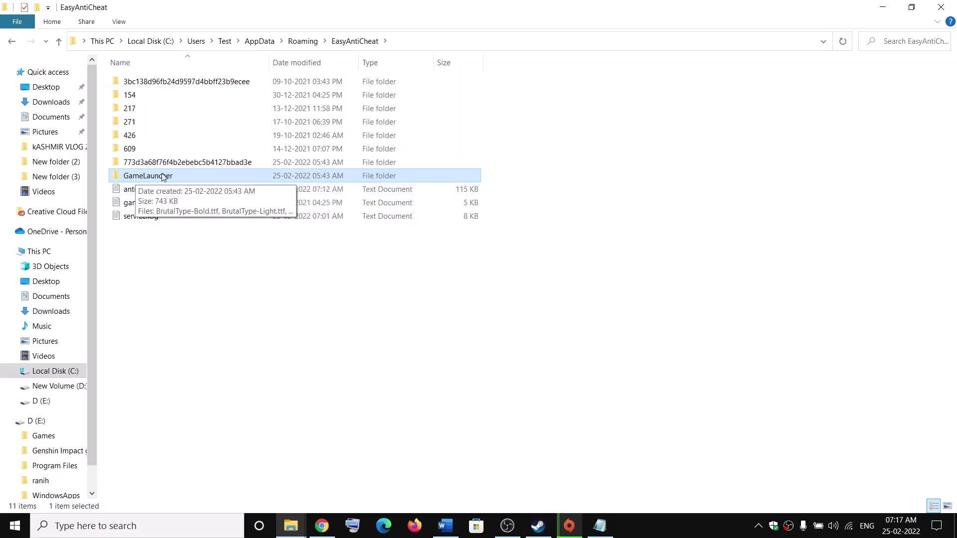
right_click(224, 243)
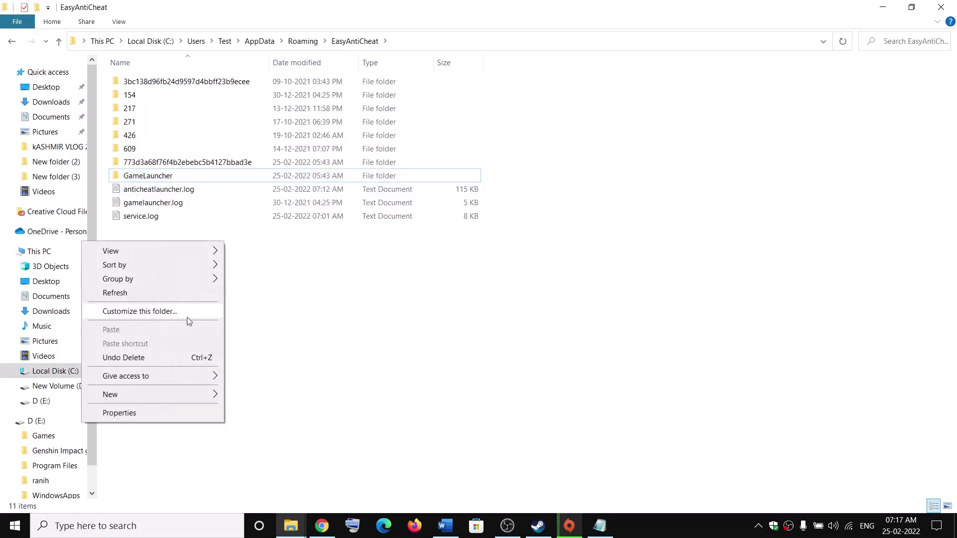
mouse_move(132, 395)
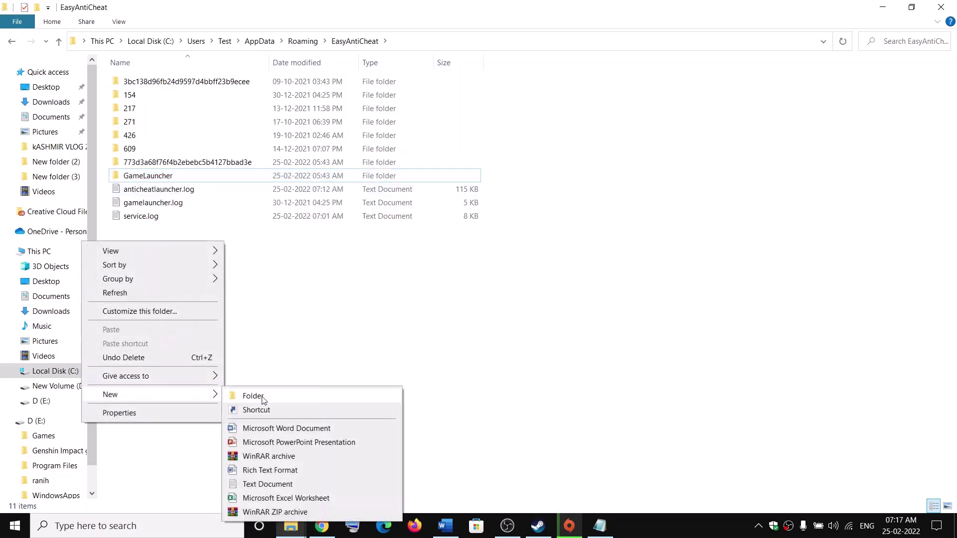
left_click(288, 249)
left_click(139, 177)
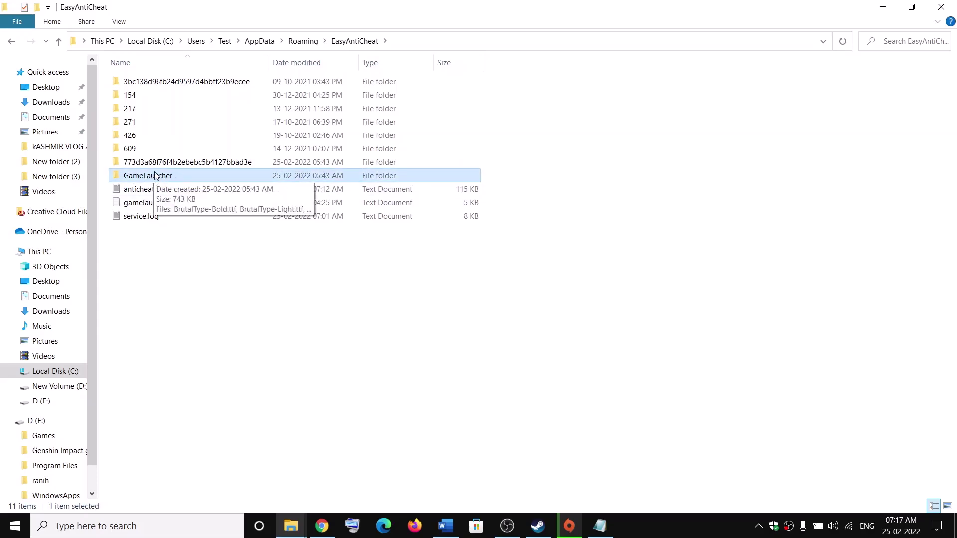
double_click(144, 177)
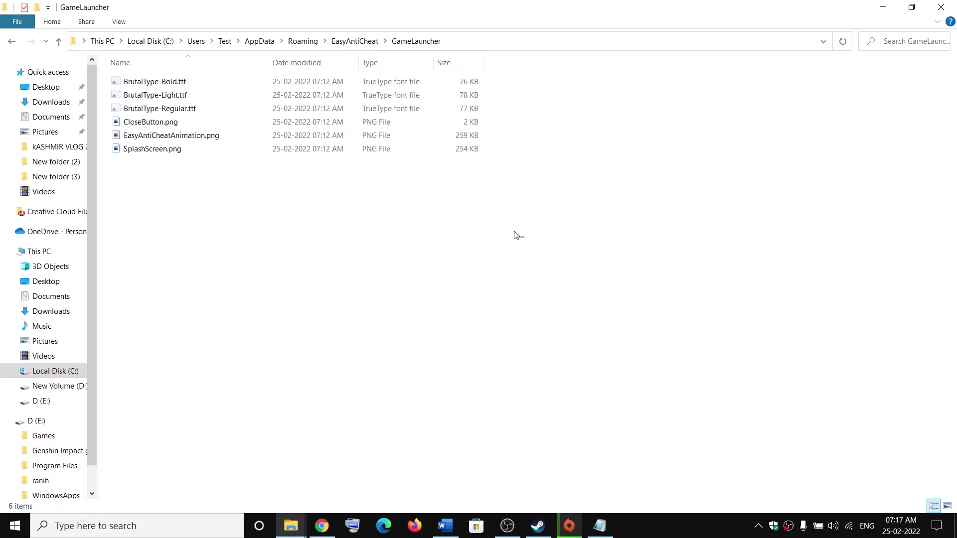
Marquee-select the six BrutalType font and PNG files in the GameLauncher folder
left_click_drag(518, 236, 107, 73)
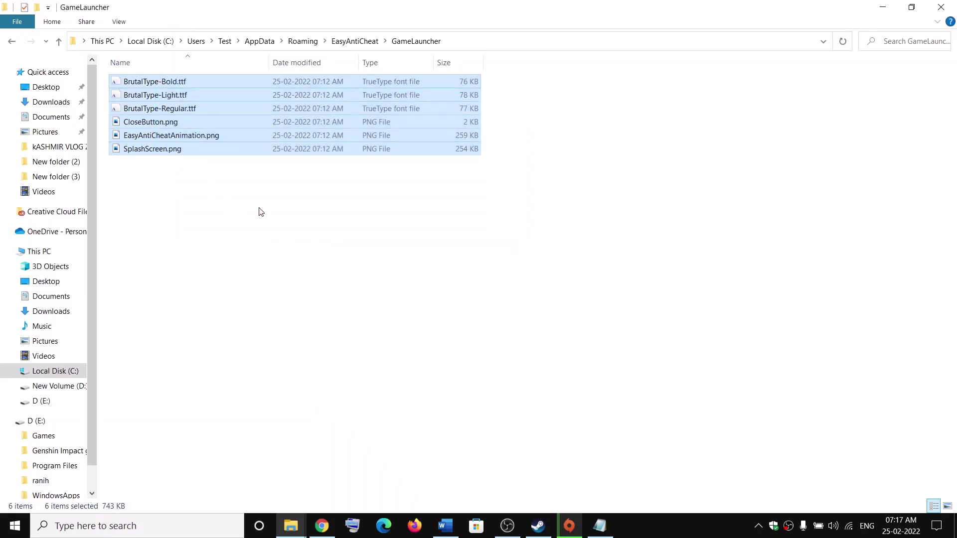
left_click_drag(393, 199, 153, 83)
left_click(256, 179)
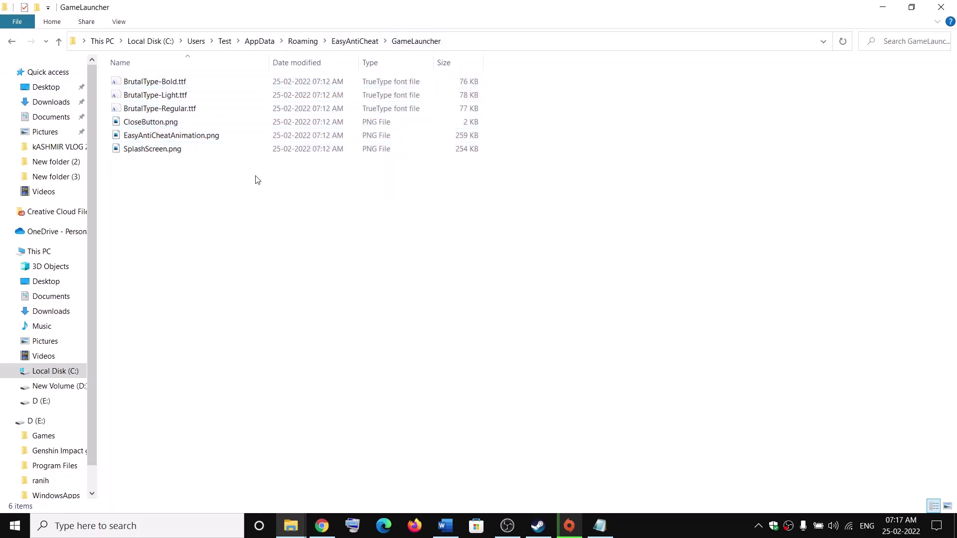
left_click_drag(341, 187, 152, 94)
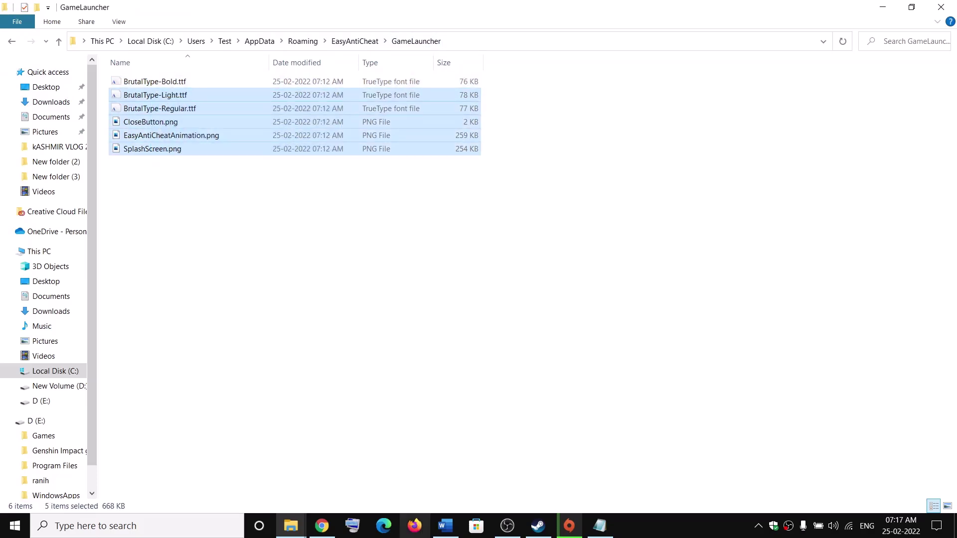
left_click(379, 187)
left_click_drag(379, 187, 167, 88)
From Chrome's download item, show GameLauncher.zip in its Downloads folder
left_click(322, 526)
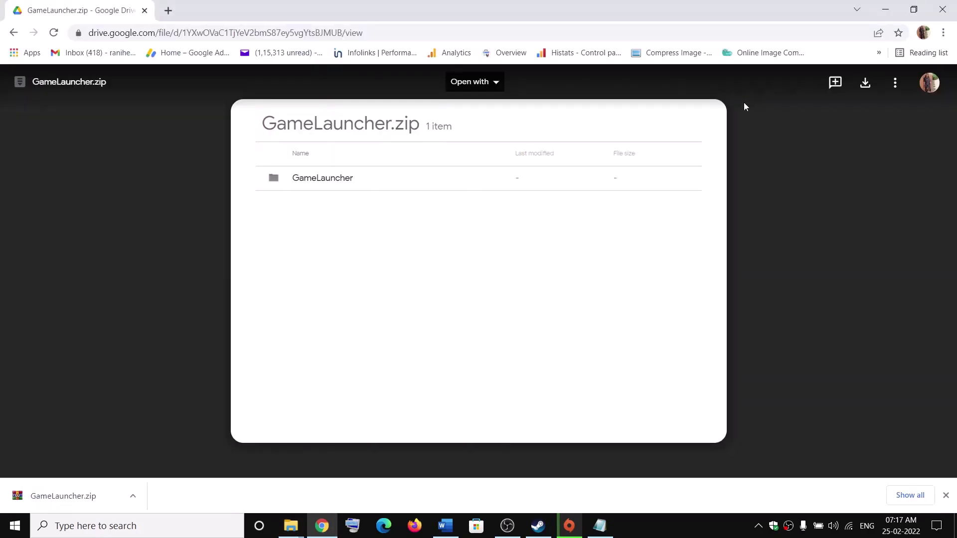
left_click(367, 36)
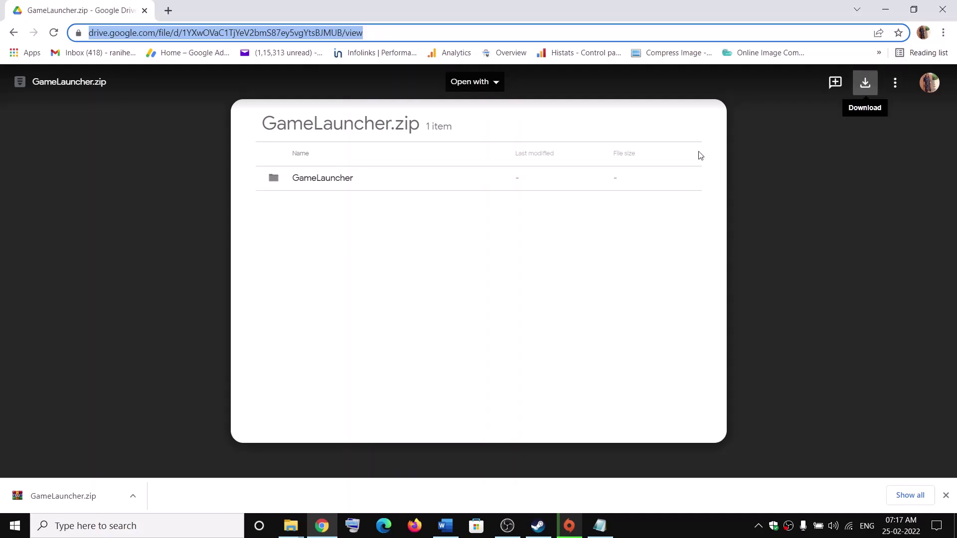
left_click(133, 496)
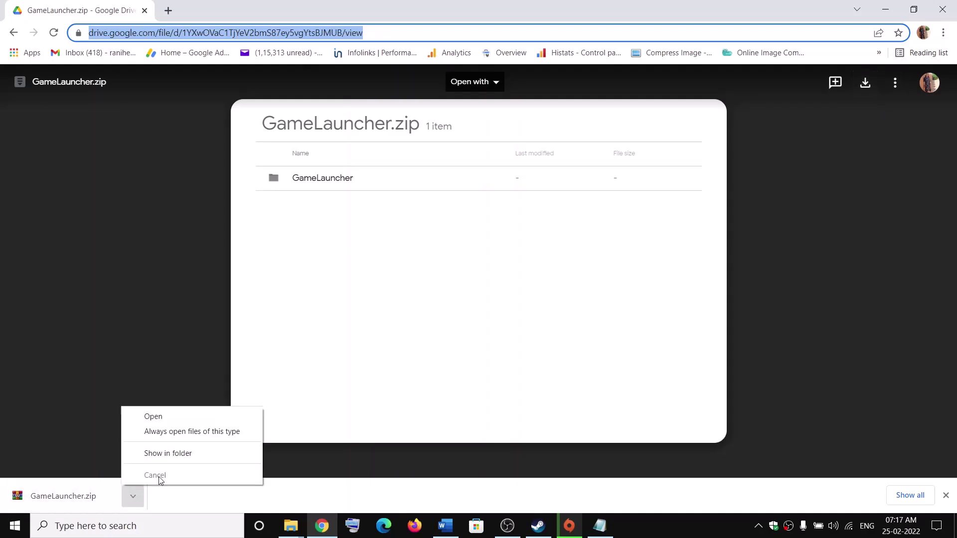
left_click(171, 453)
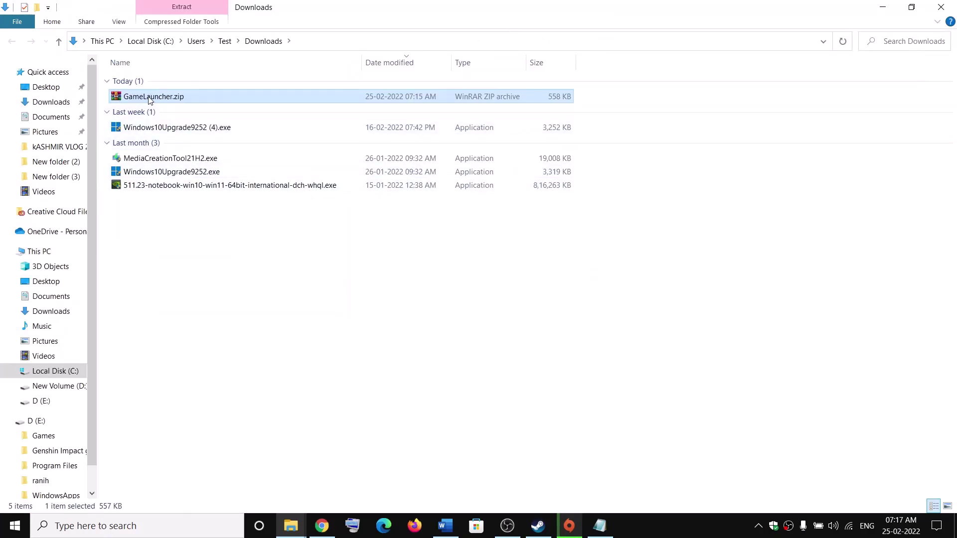
Extract GameLauncher.zip with WinRAR to a GameLauncher folder in Downloads
right_click(171, 97)
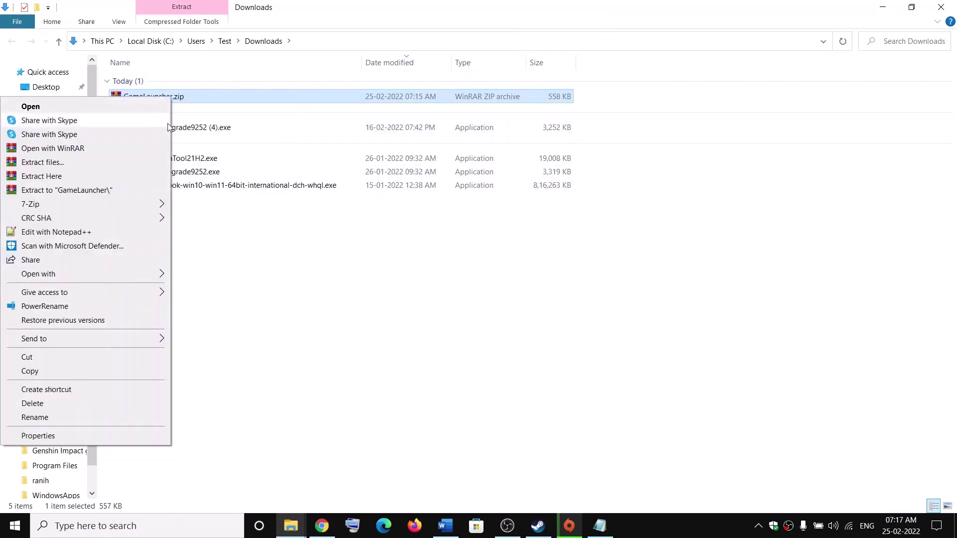
left_click(65, 190)
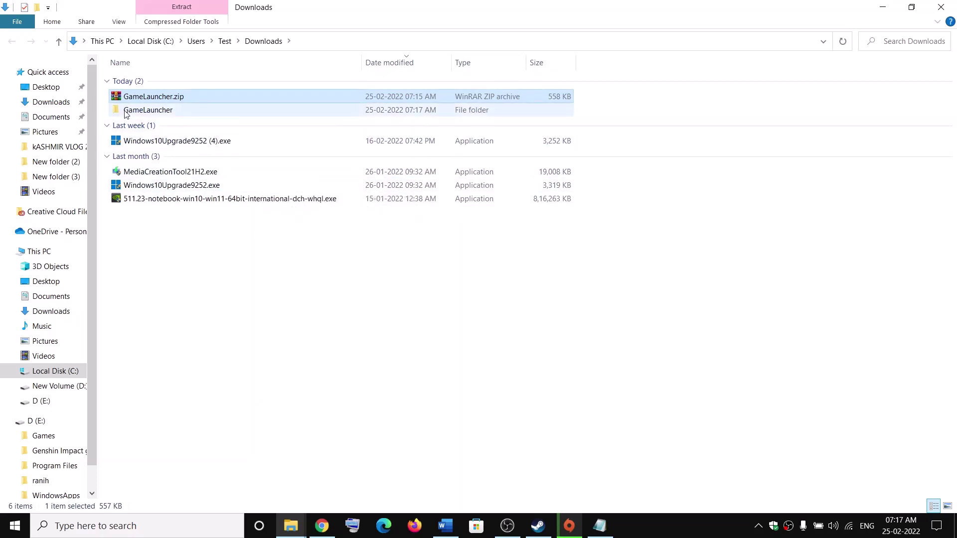
left_click(145, 111)
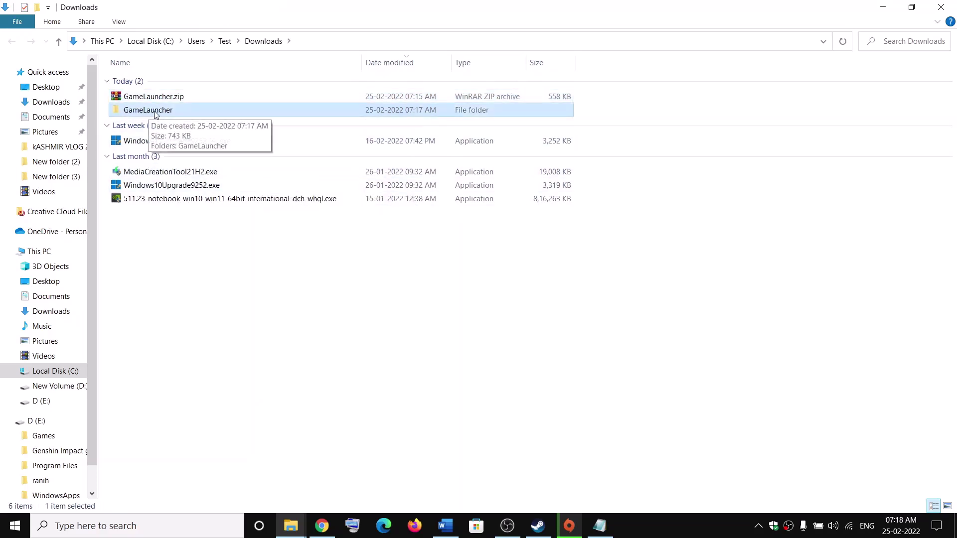
left_click(291, 526)
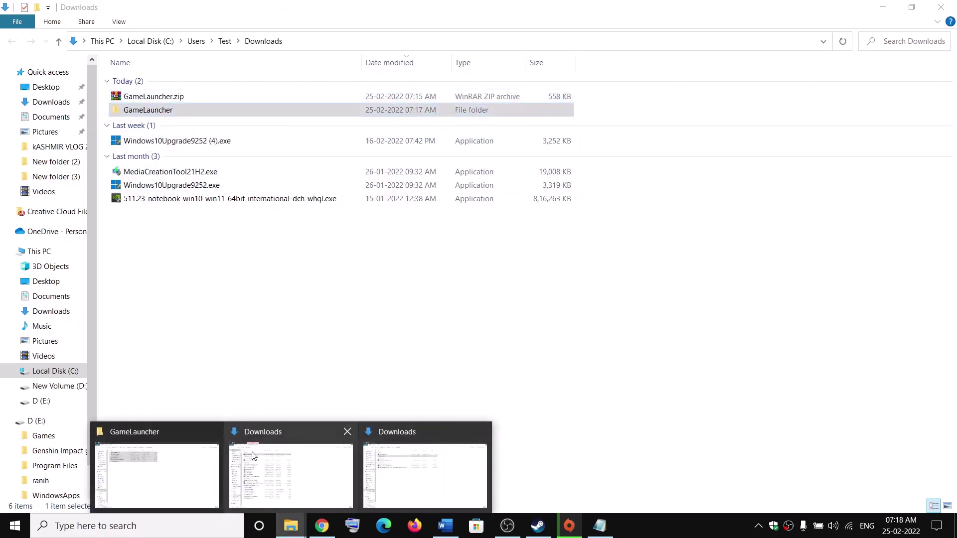
Copy the six files from Downloads\GameLauncher\GameLauncher
left_click(169, 110)
double_click(170, 111)
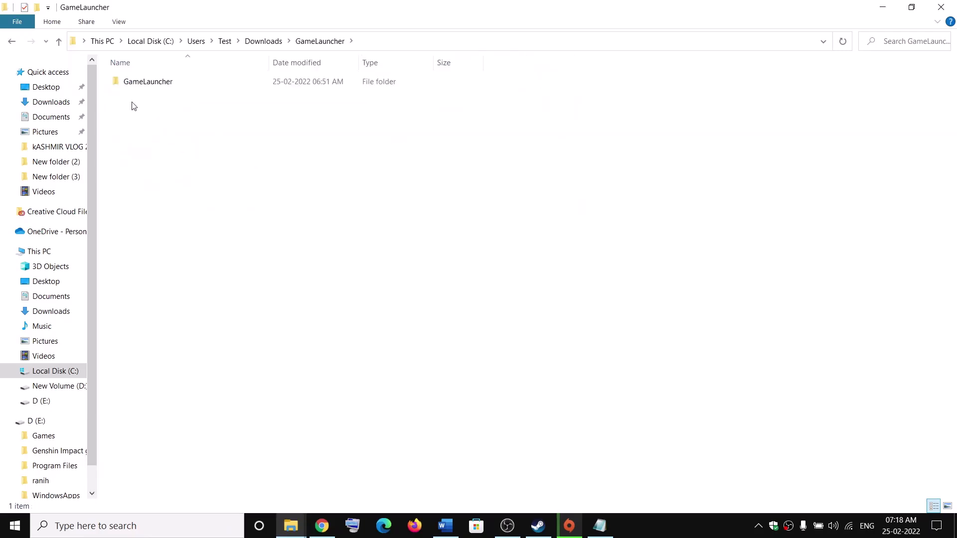
double_click(132, 83)
left_click_drag(405, 213, 141, 85)
right_click(212, 108)
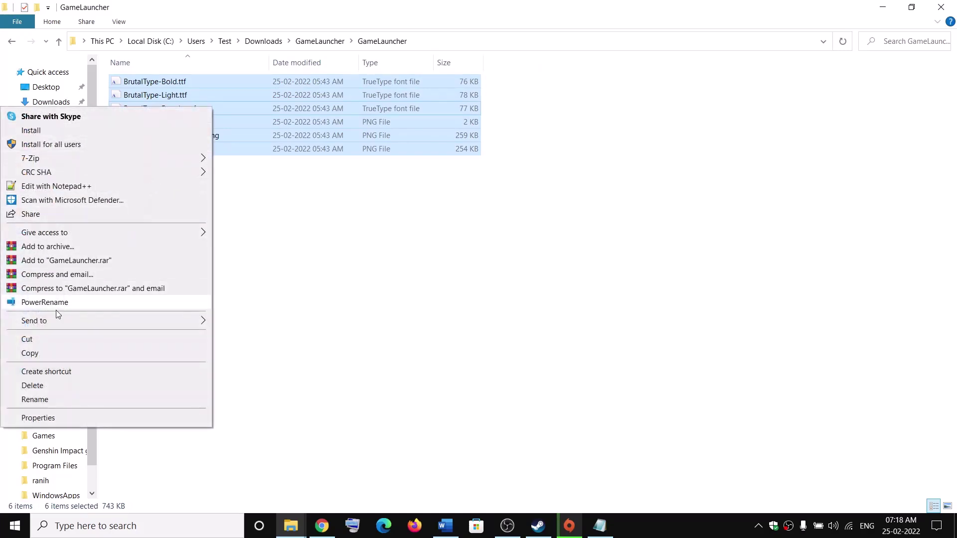
left_click(40, 354)
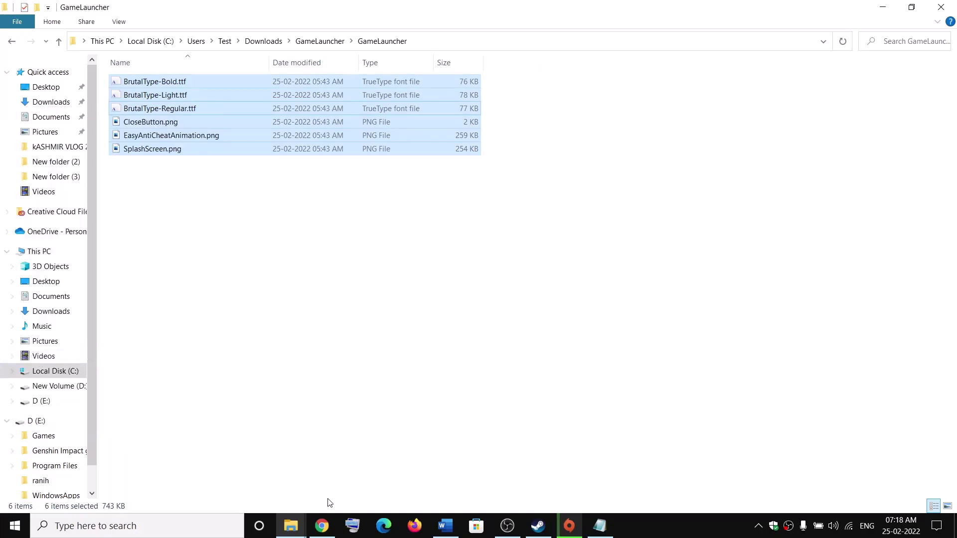
Browse to C:\Users\Test\AppData\Roaming\EasyAntiCheat\GameLauncher
left_click(291, 526)
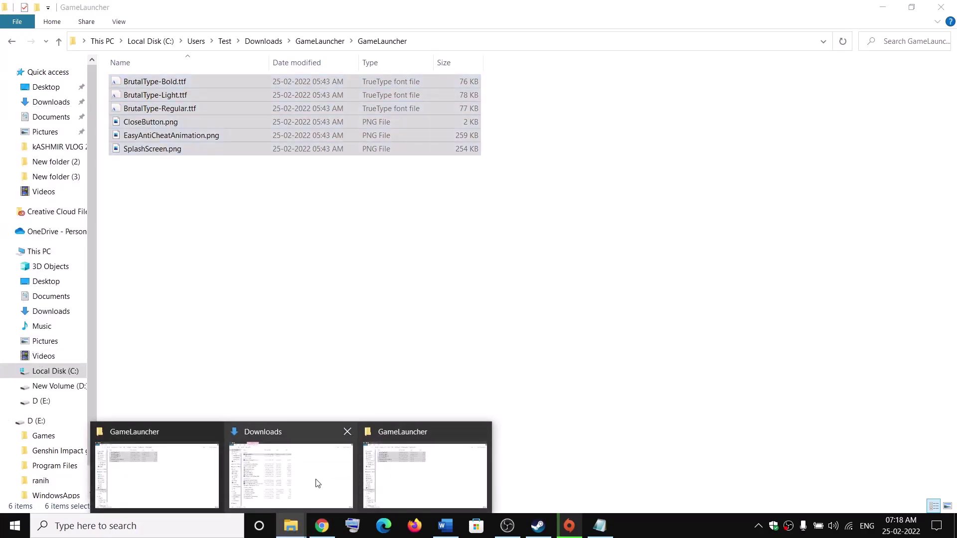
left_click(318, 484)
mouse_move(281, 526)
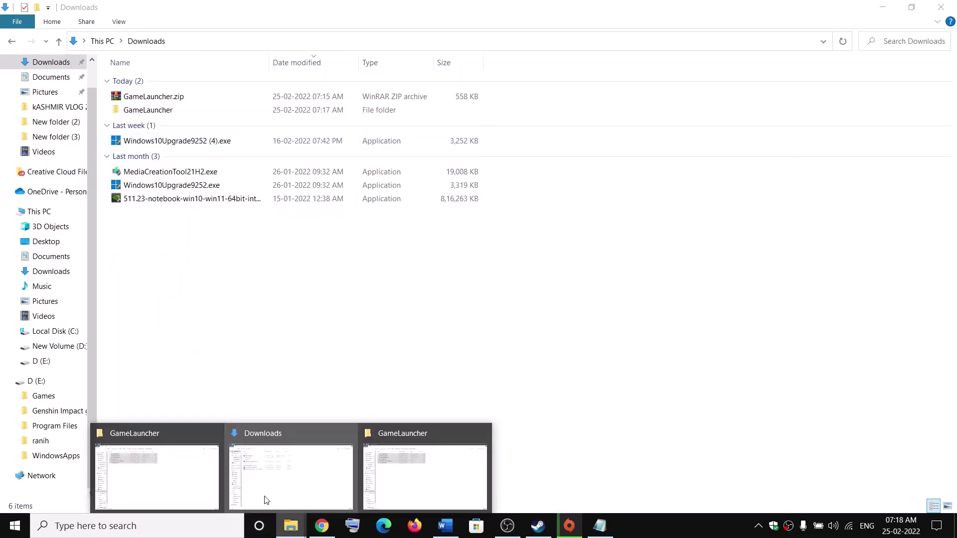
left_click(314, 482)
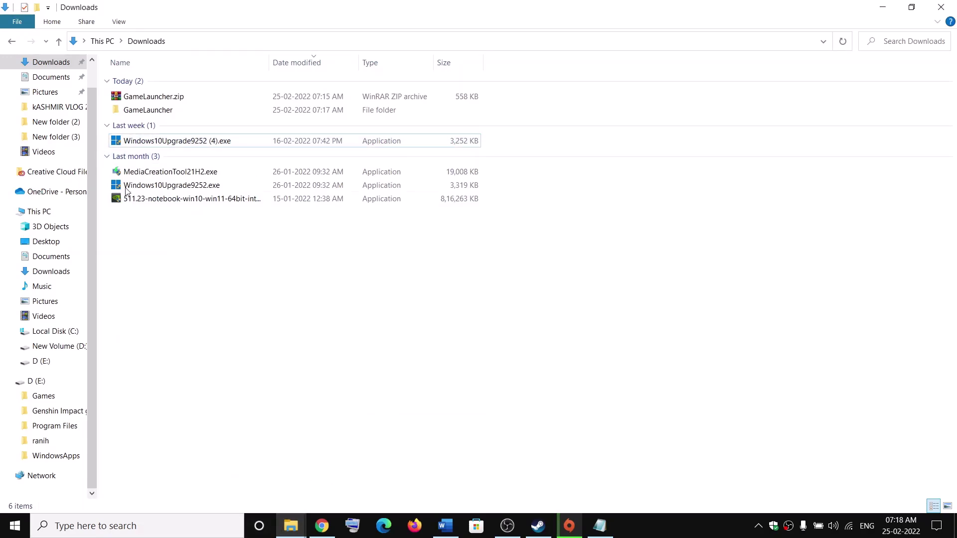
left_click(38, 213)
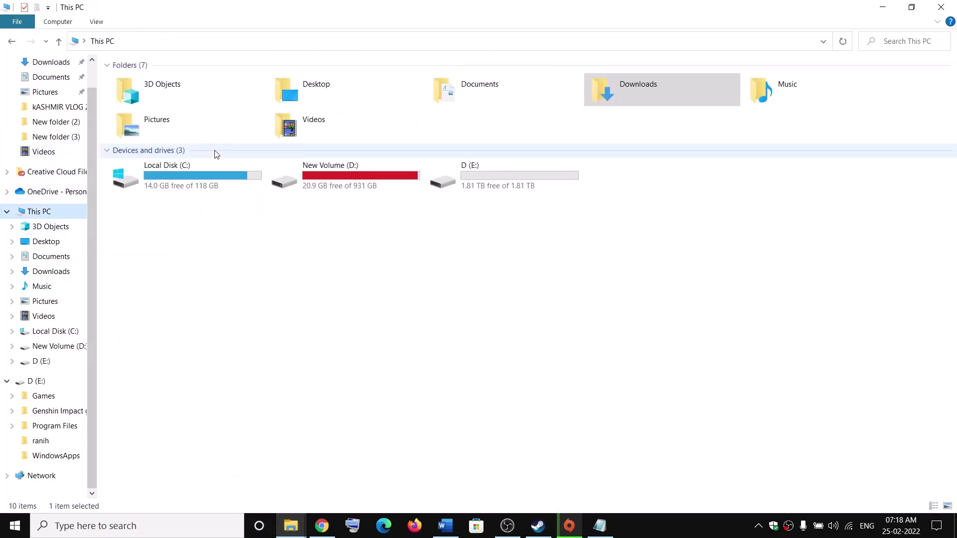
double_click(167, 177)
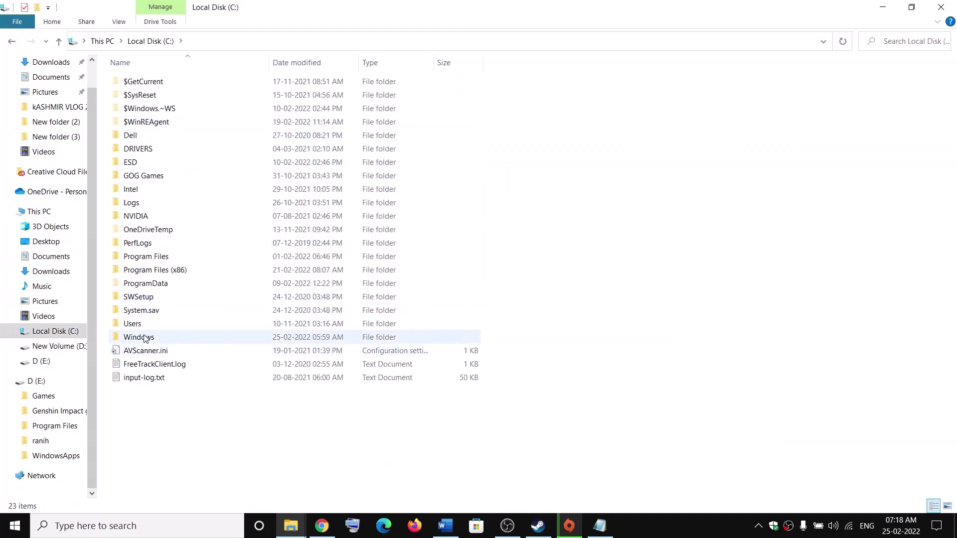
double_click(132, 324)
double_click(130, 123)
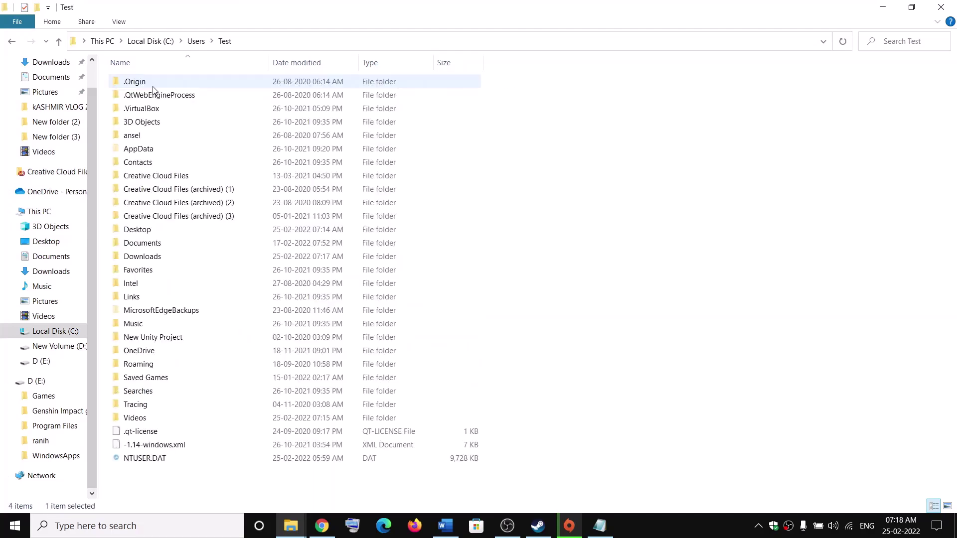
double_click(138, 150)
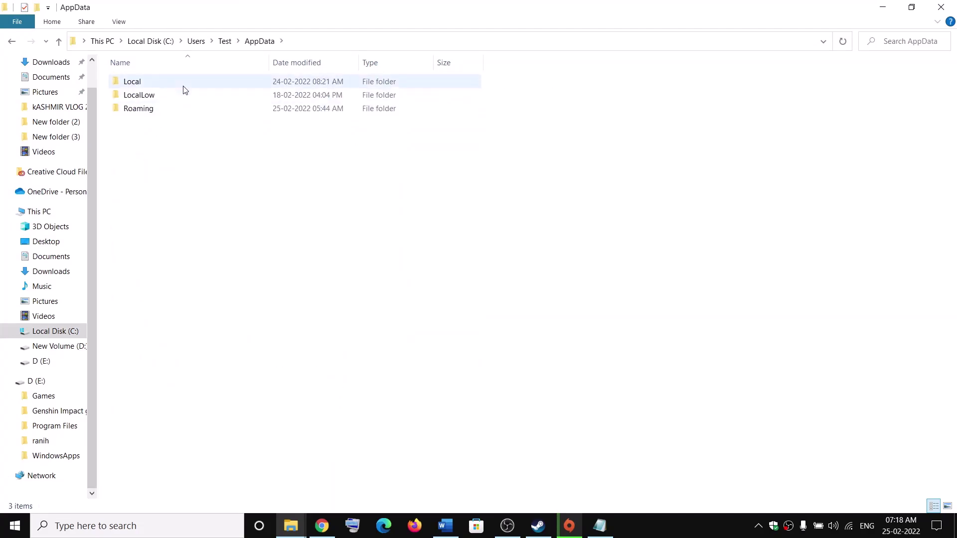
double_click(139, 109)
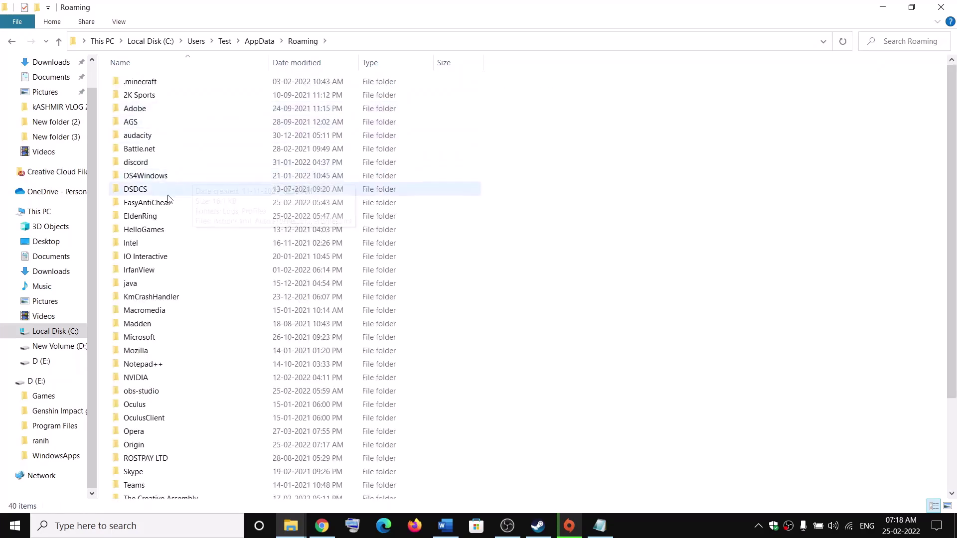
double_click(168, 202)
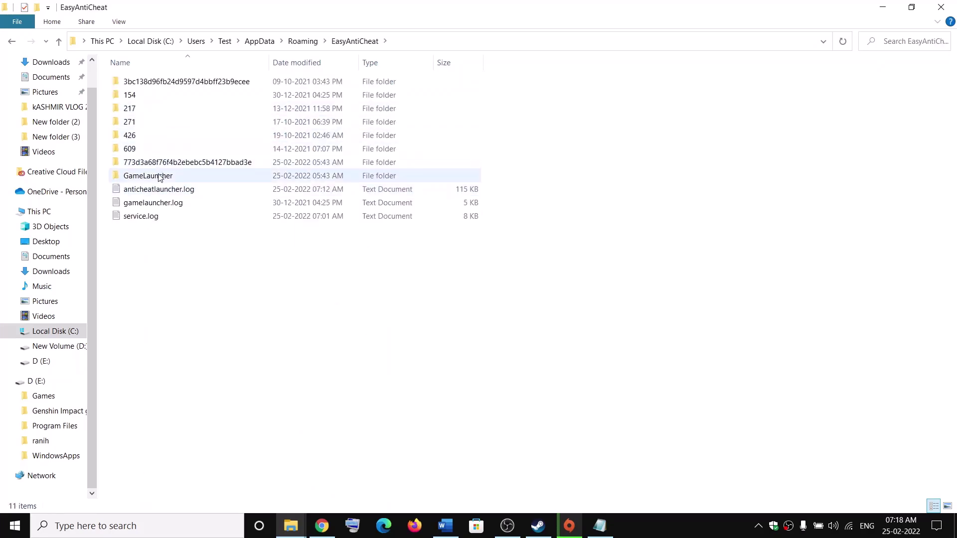
double_click(148, 177)
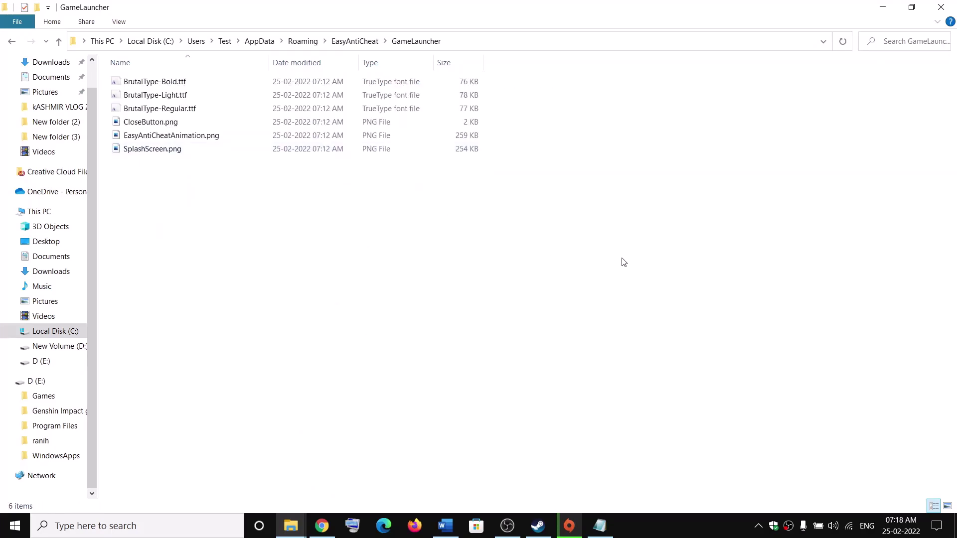
Paste the copied launcher files there, replacing the existing ones
right_click(229, 204)
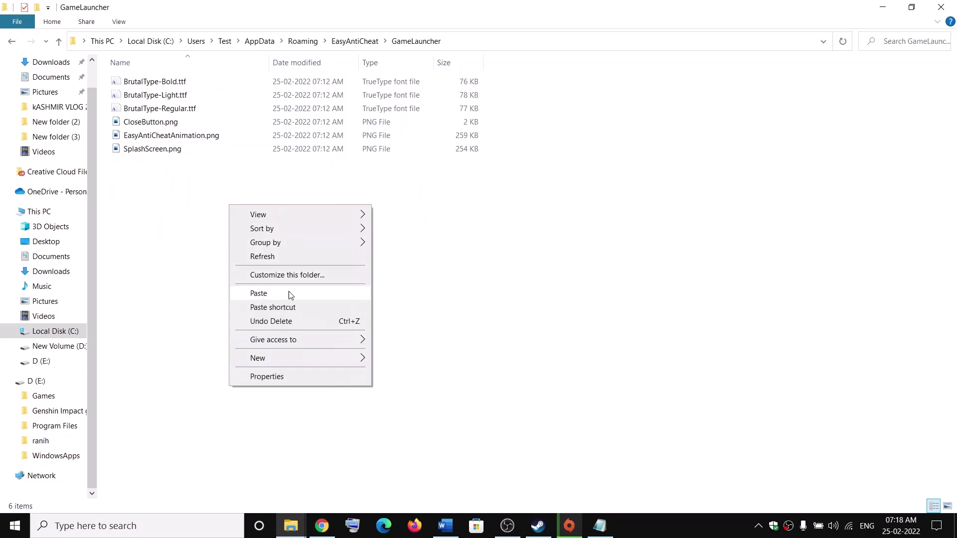
left_click(259, 294)
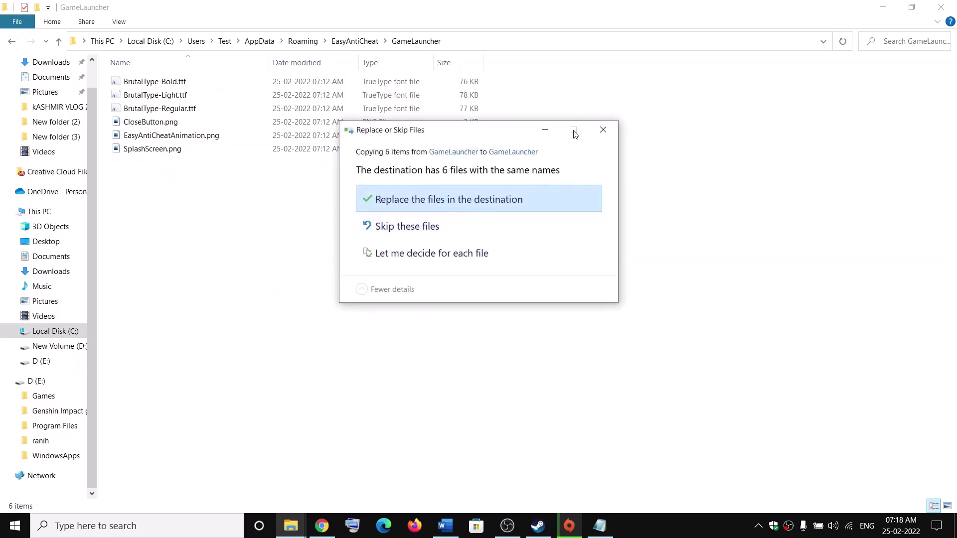
left_click(611, 134)
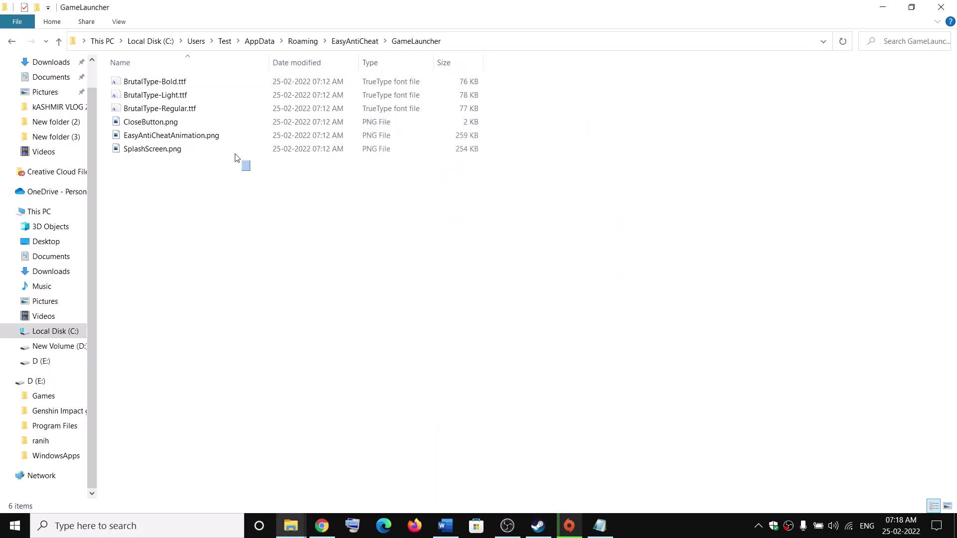
Check the six replaced files in GameLauncher, then go up to the EasyAntiCheat folder
left_click_drag(250, 169, 143, 83)
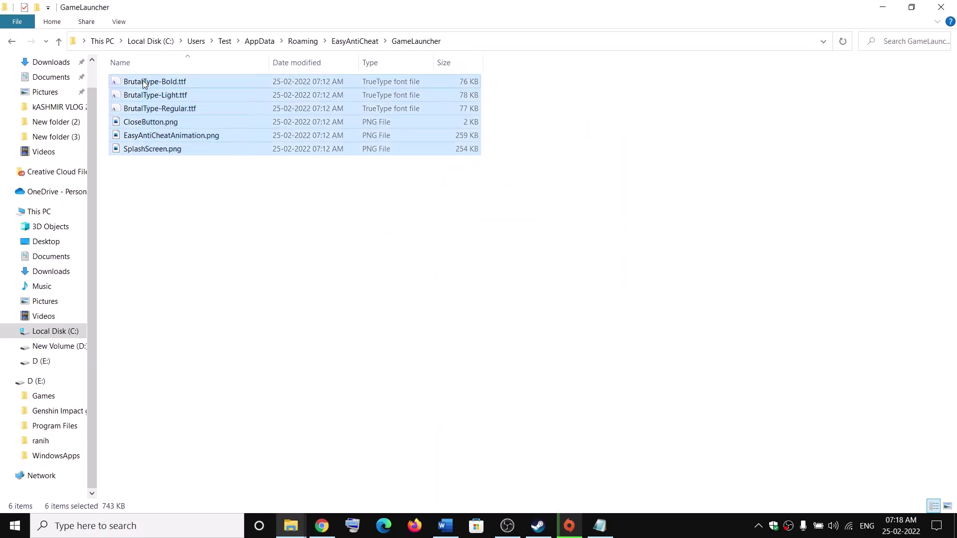
left_click(58, 42)
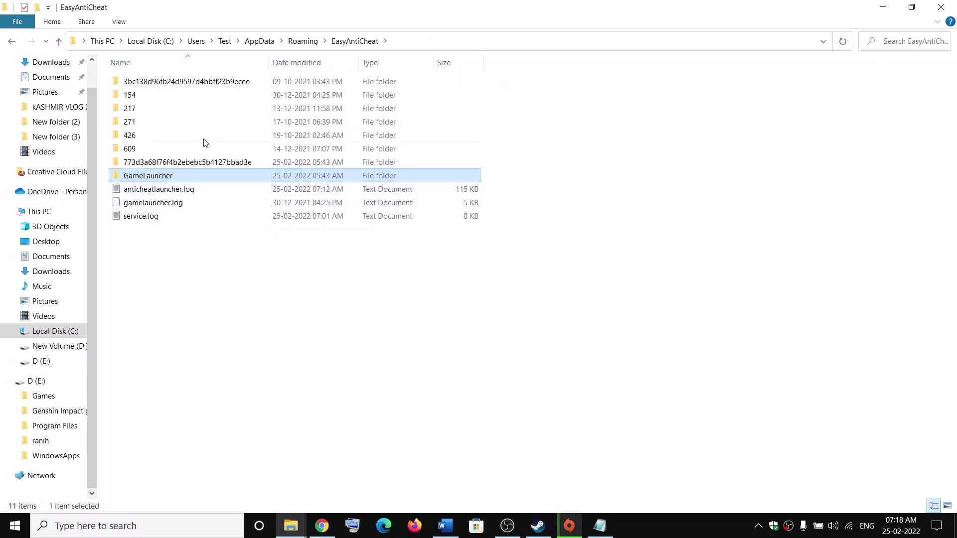
left_click(322, 526)
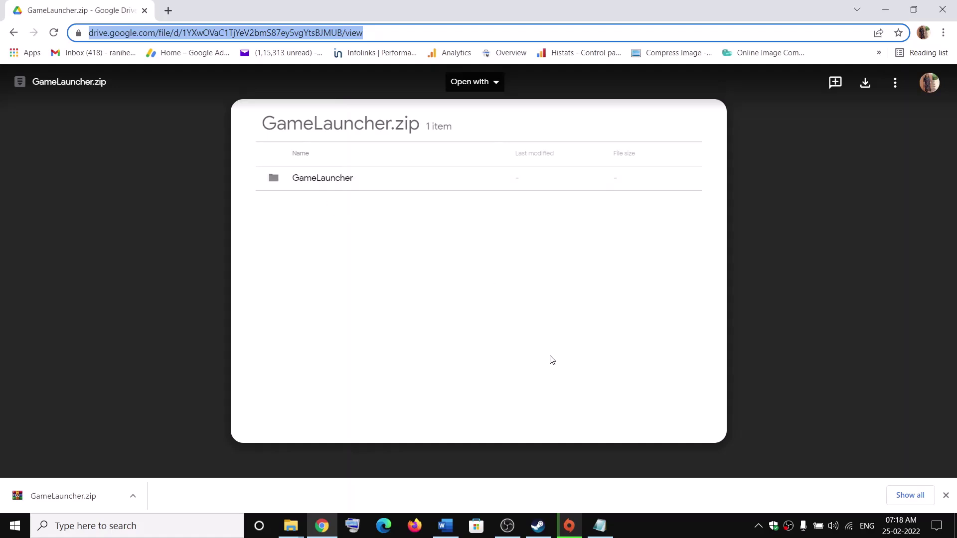
key("alt+Tab")
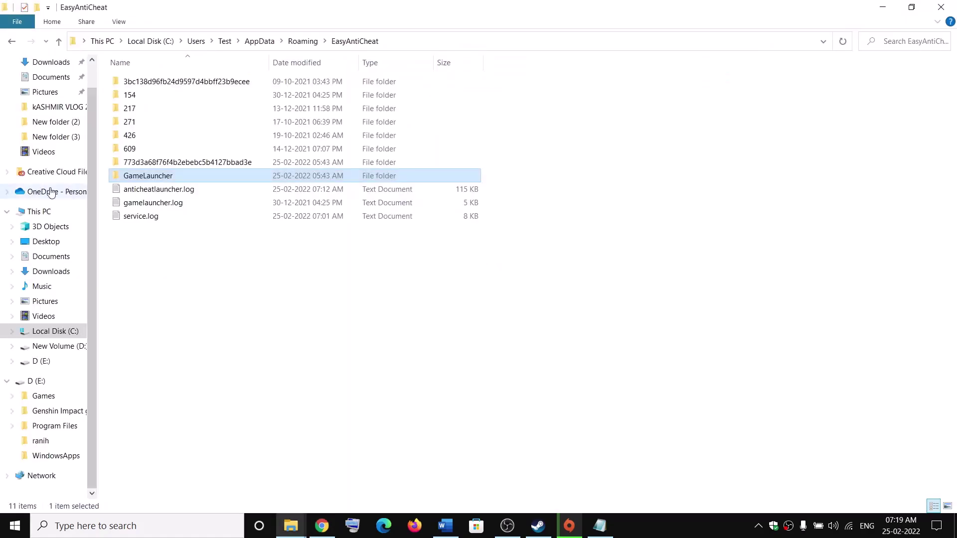
double_click(150, 176)
left_click_drag(397, 223, 124, 71)
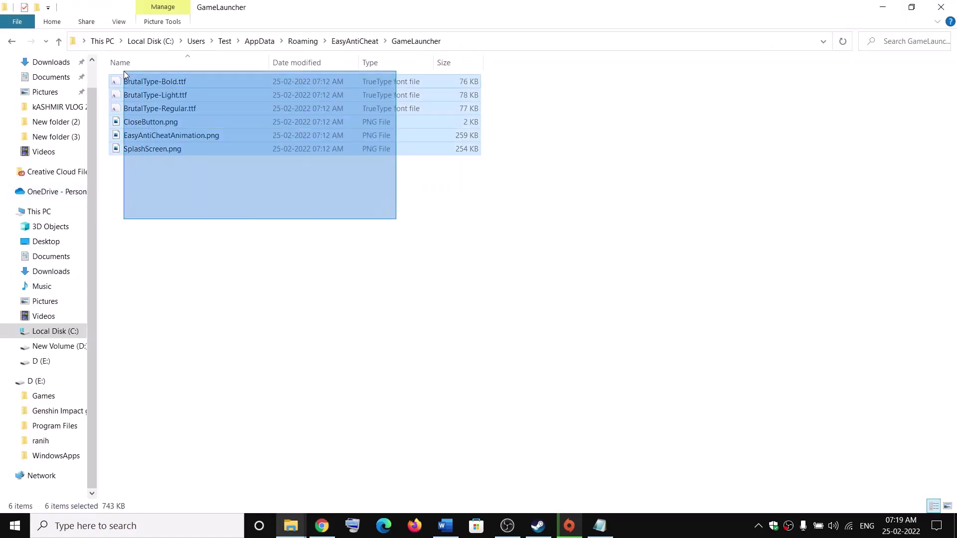
left_click(59, 41)
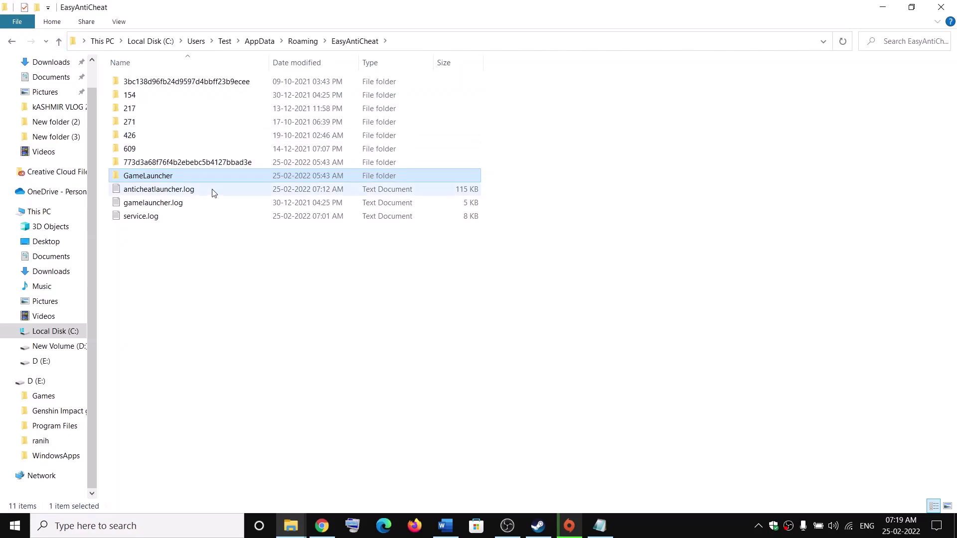
In the guide, highlight the Step 2 heading about verifying game files
left_click(445, 526)
scroll(297, 325, "down", 3)
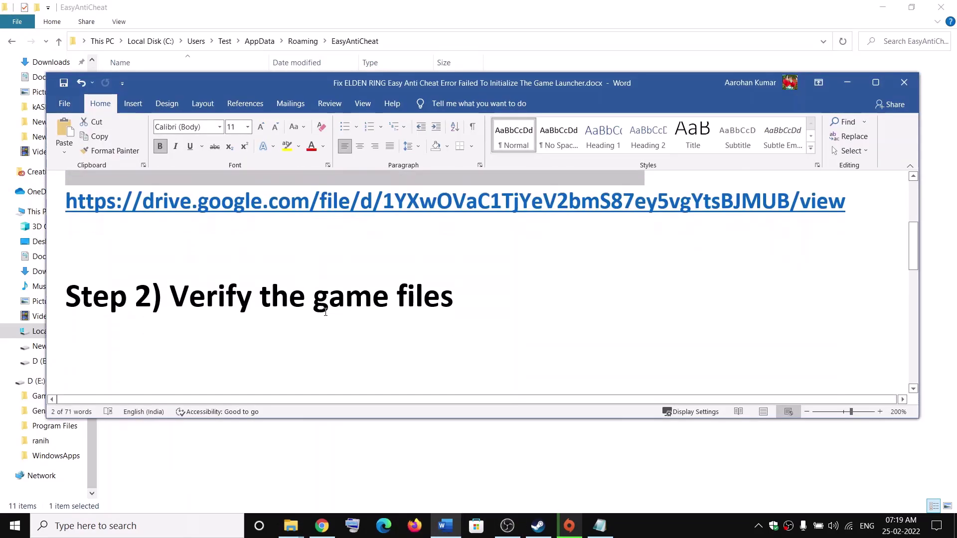
left_click_drag(375, 289, 85, 292)
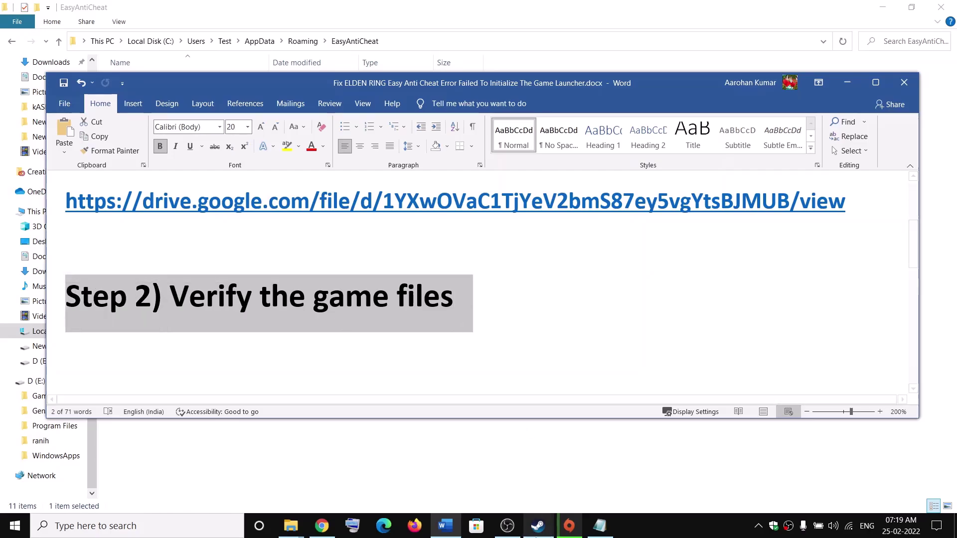
Open ELDEN RING's Steam Properties on the LOCAL FILES page, then close it
left_click(538, 526)
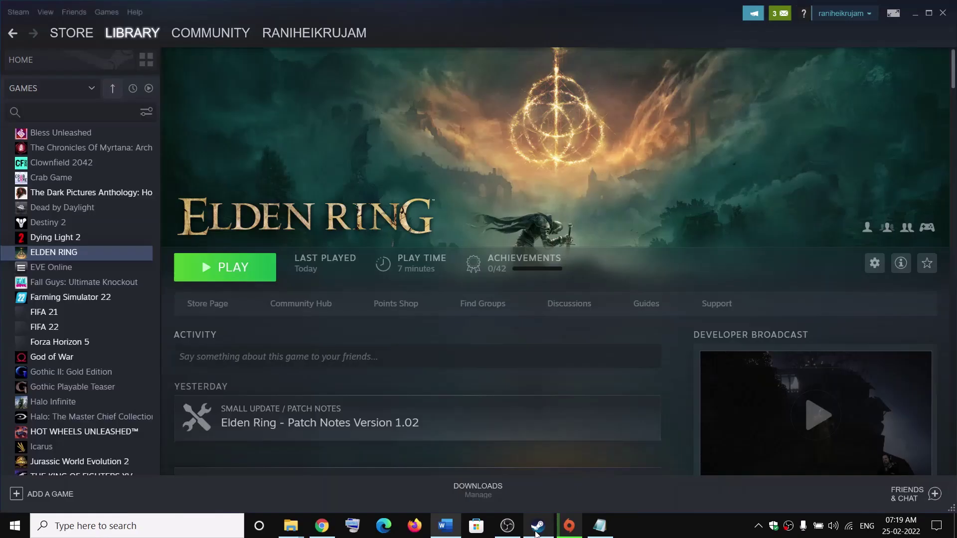
right_click(51, 258)
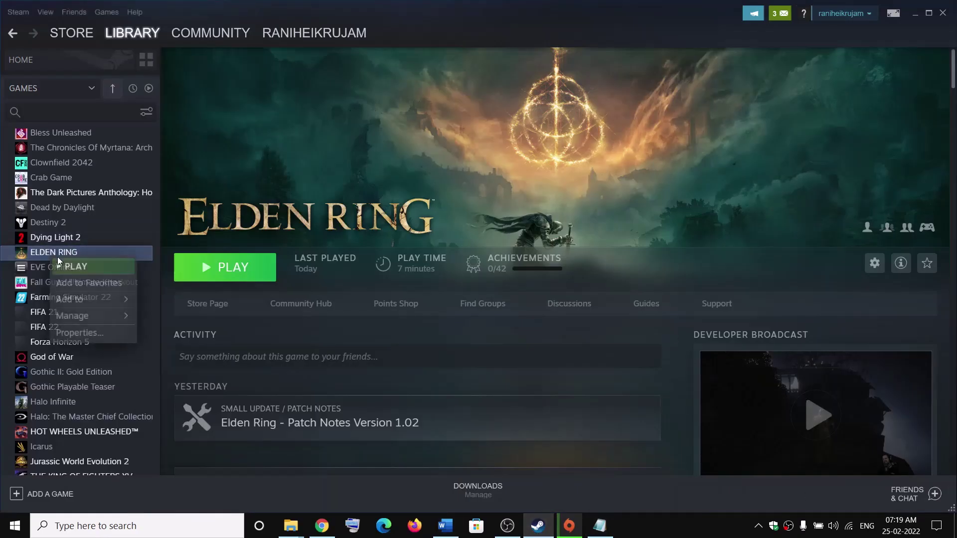
left_click(87, 334)
left_click(323, 219)
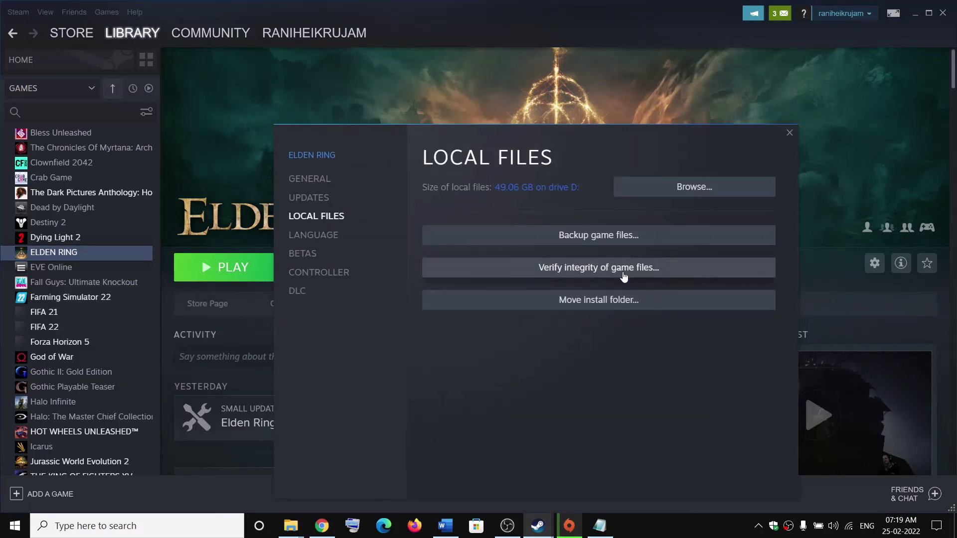
left_click(790, 133)
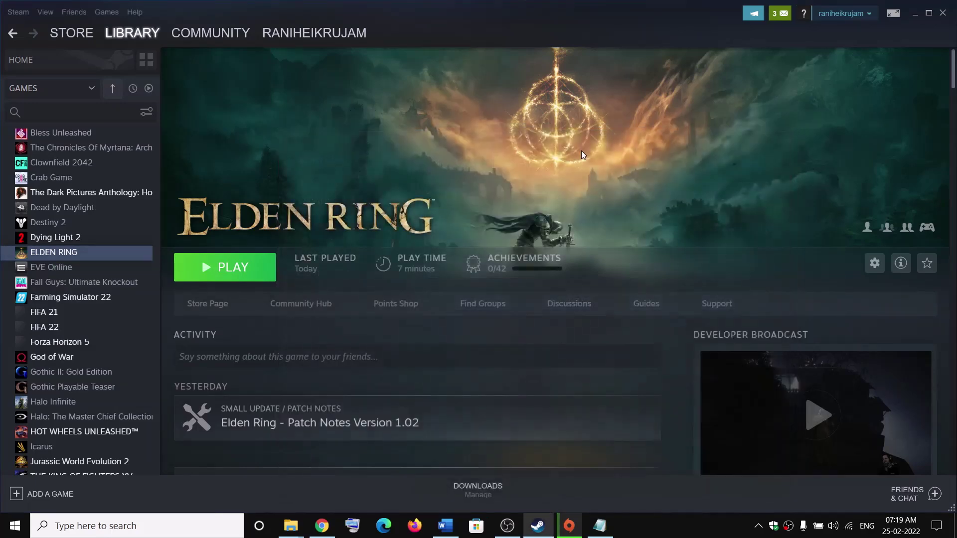
Highlight the guide's Step 3 Repair Easy Anti Cheat heading and minimize the guide
mouse_move(448, 530)
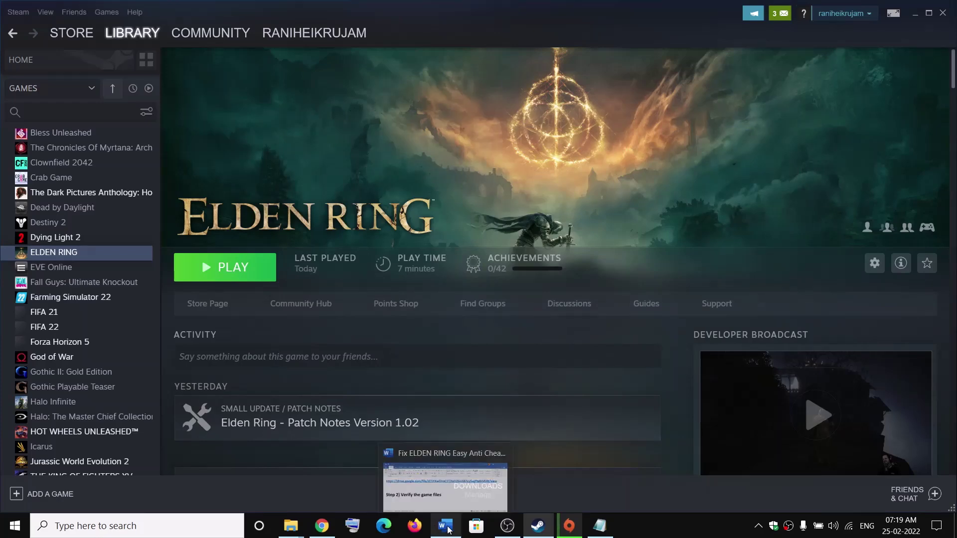
left_click(507, 504)
scroll(230, 295, "down", 2)
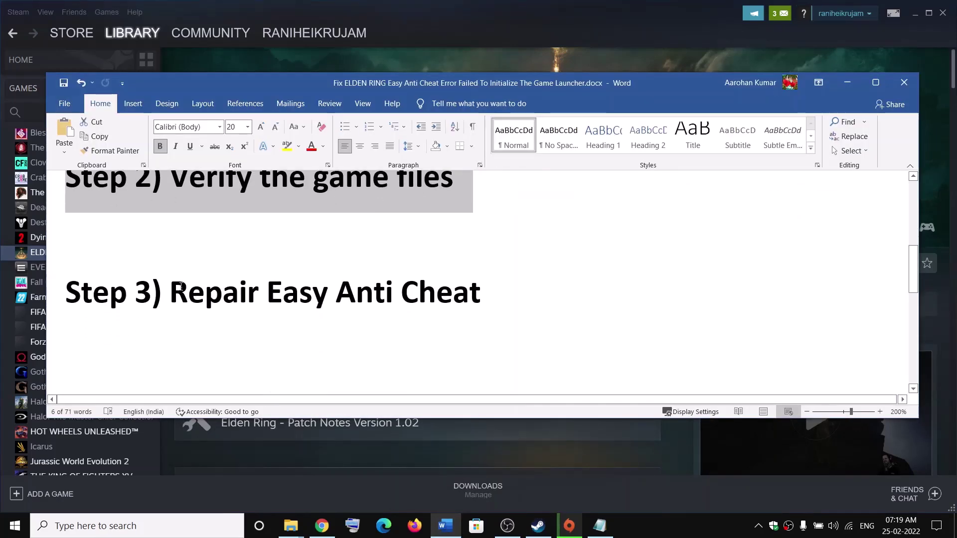
left_click_drag(180, 286, 501, 283)
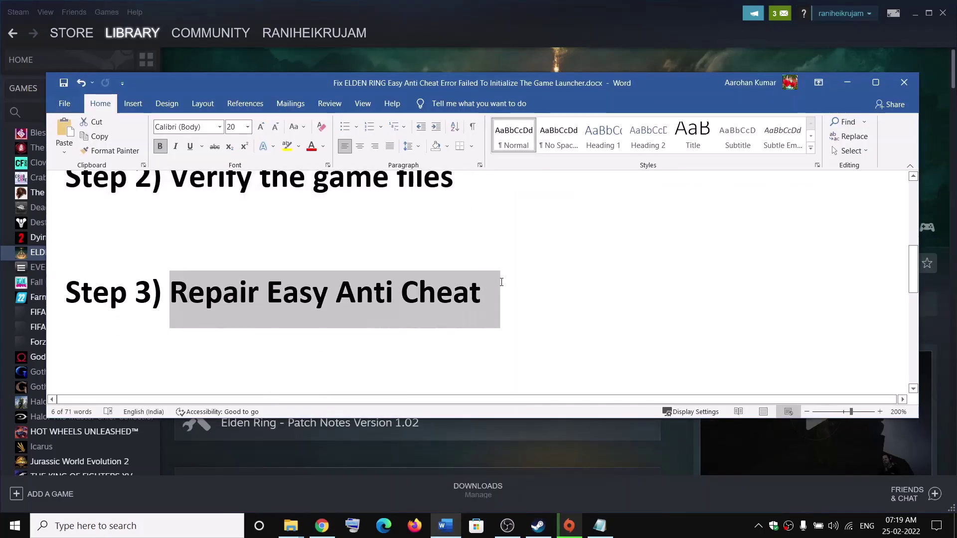
left_click(847, 83)
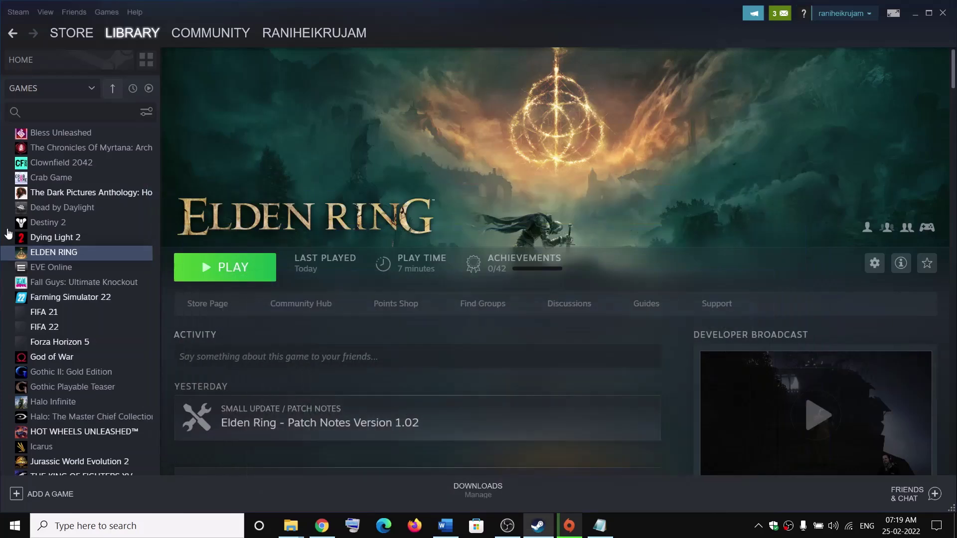
Use ELDEN RING's Manage > Browse local files to open its install folder
right_click(57, 257)
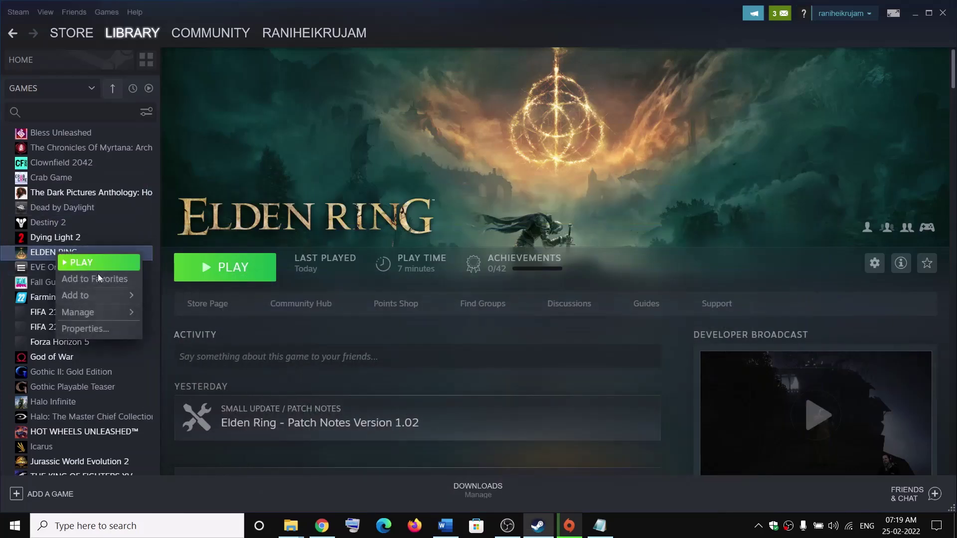
mouse_move(112, 314)
left_click(204, 331)
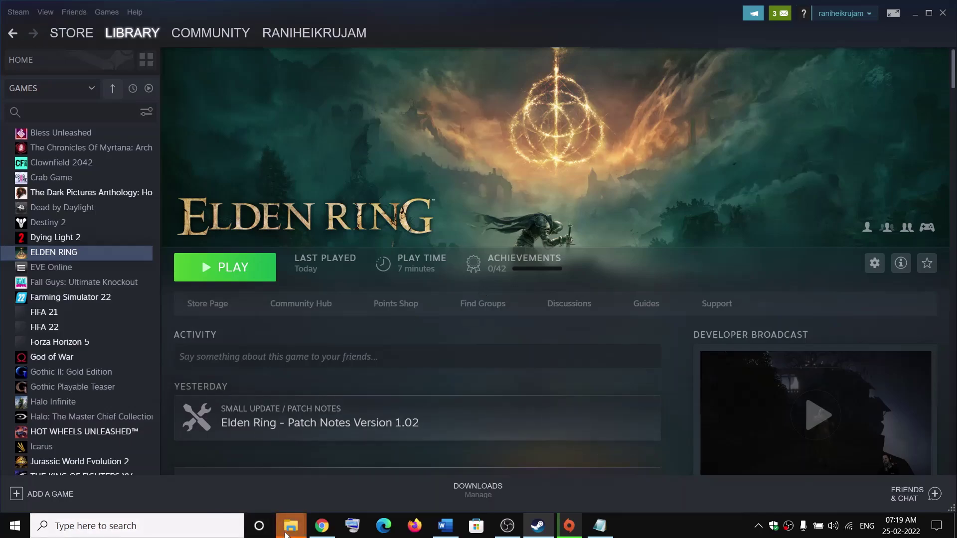
Navigate to ELDEN RING\Game\EasyAntiCheat and select easyanticheat_eos_setup.exe
mouse_move(290, 526)
left_click(441, 485)
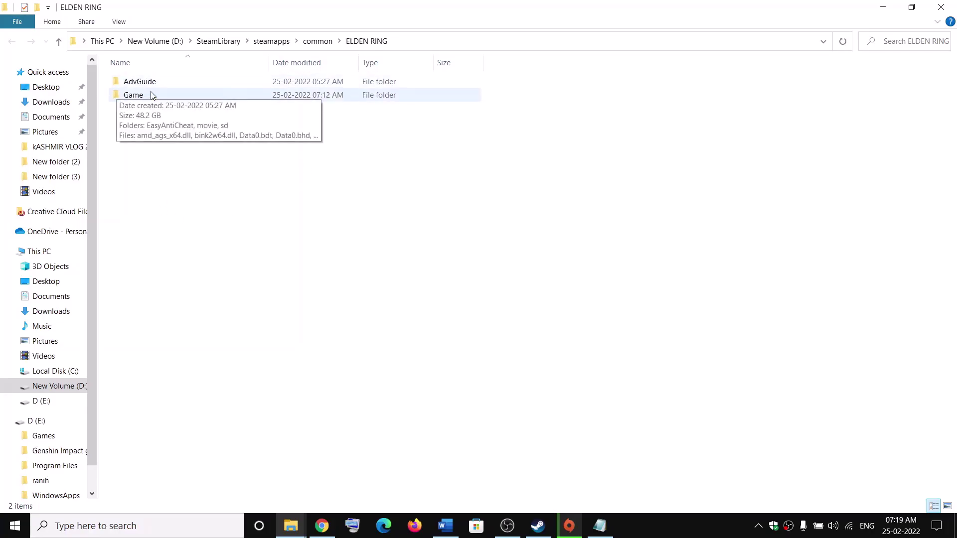
left_click(129, 96)
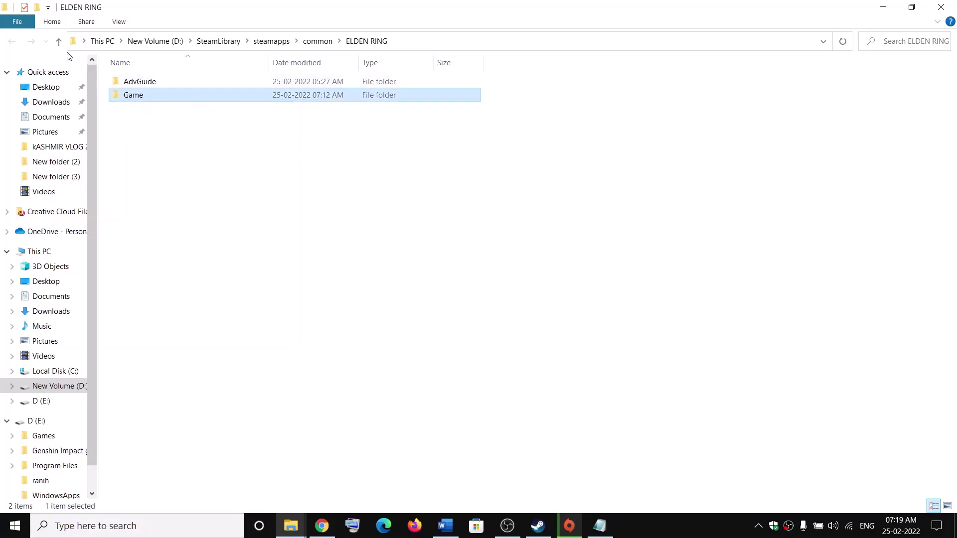
left_click(58, 41)
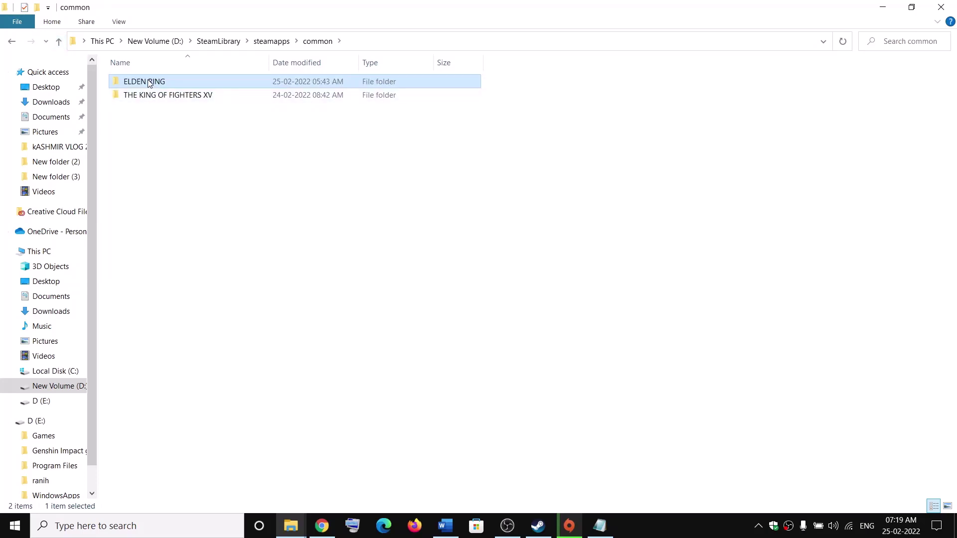
double_click(148, 83)
double_click(129, 96)
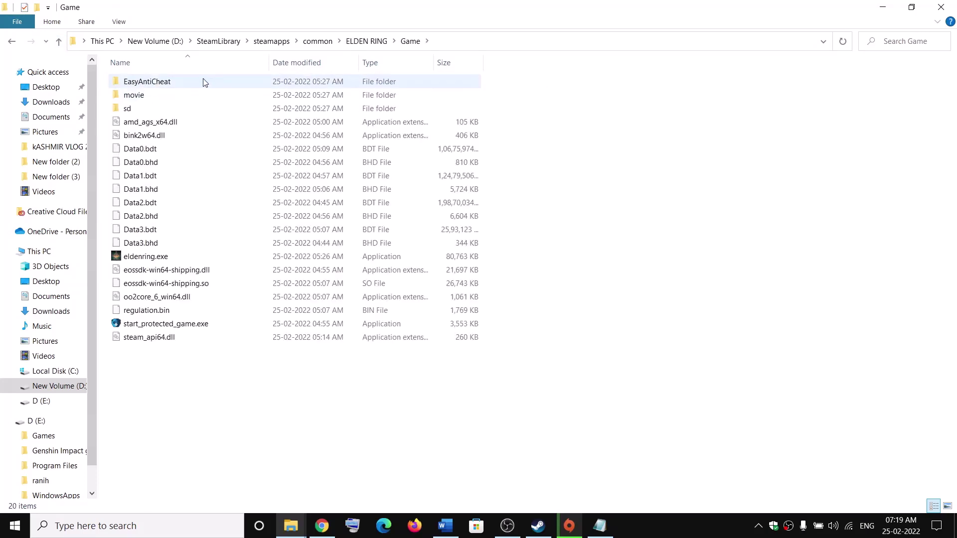
left_click(133, 86)
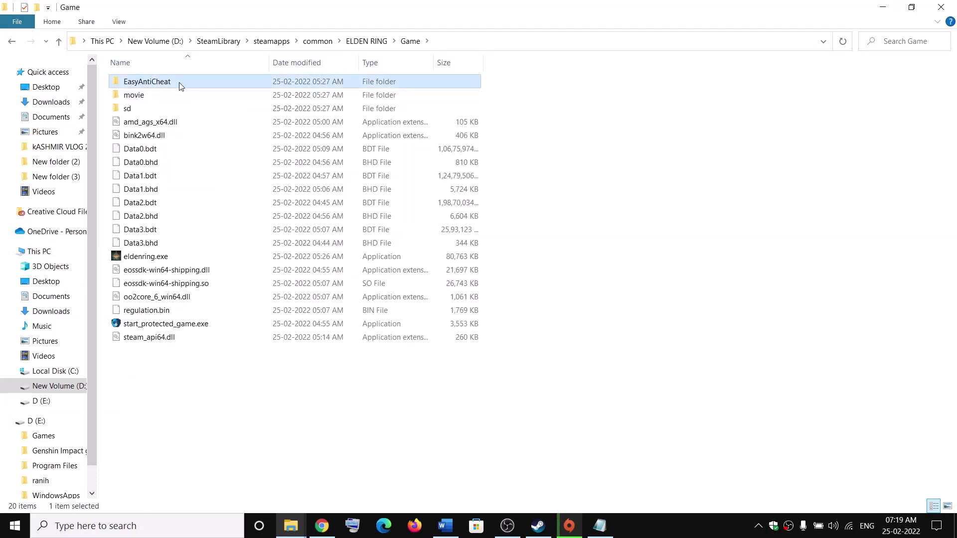
double_click(167, 84)
left_click(153, 125)
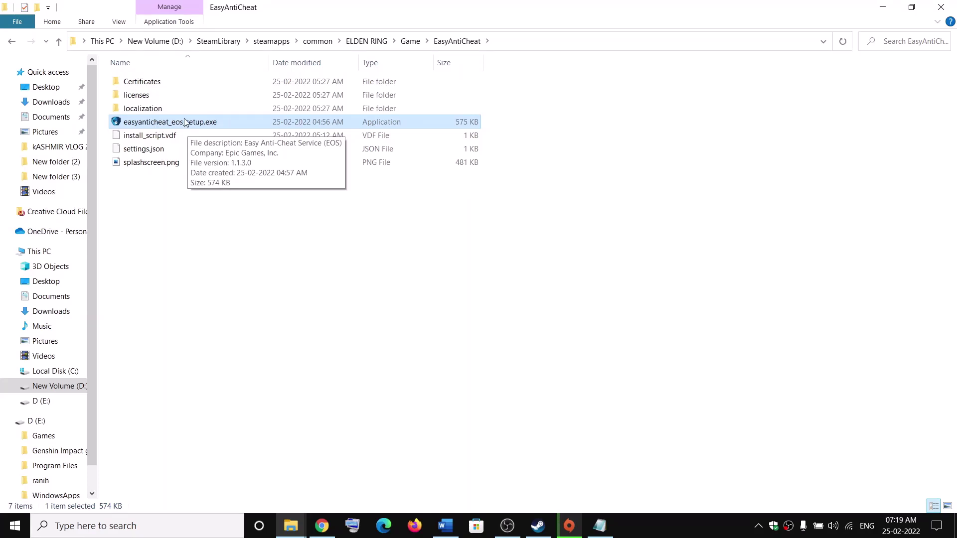
Highlight Step 4's launching instructions in the guide, then minimize it back to Explorer
left_click(445, 526)
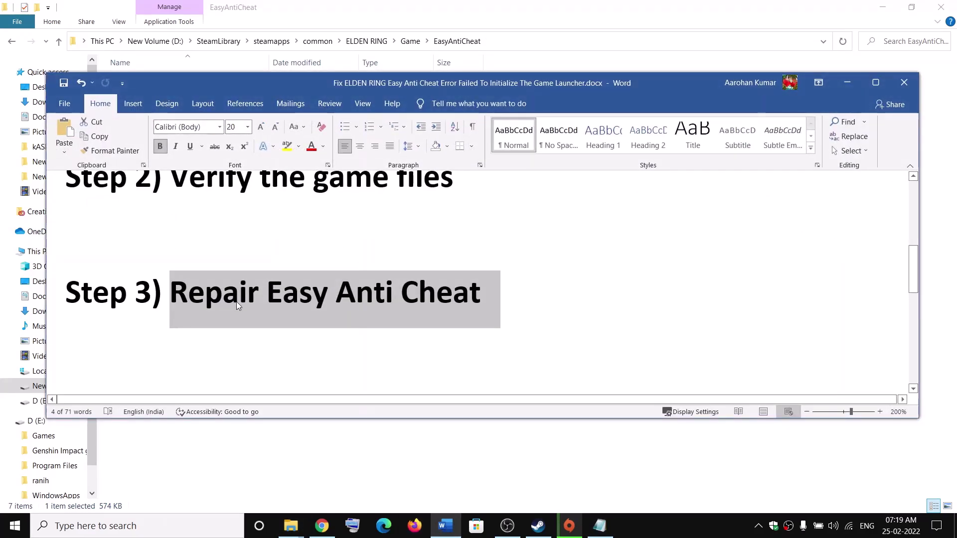
scroll(236, 304, "down", 5)
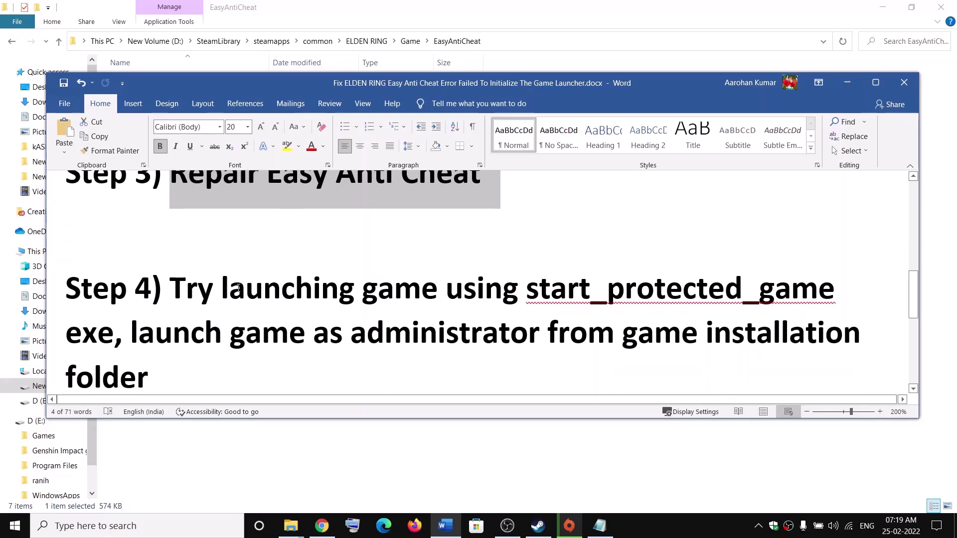
left_click_drag(222, 289, 592, 289)
left_click(847, 83)
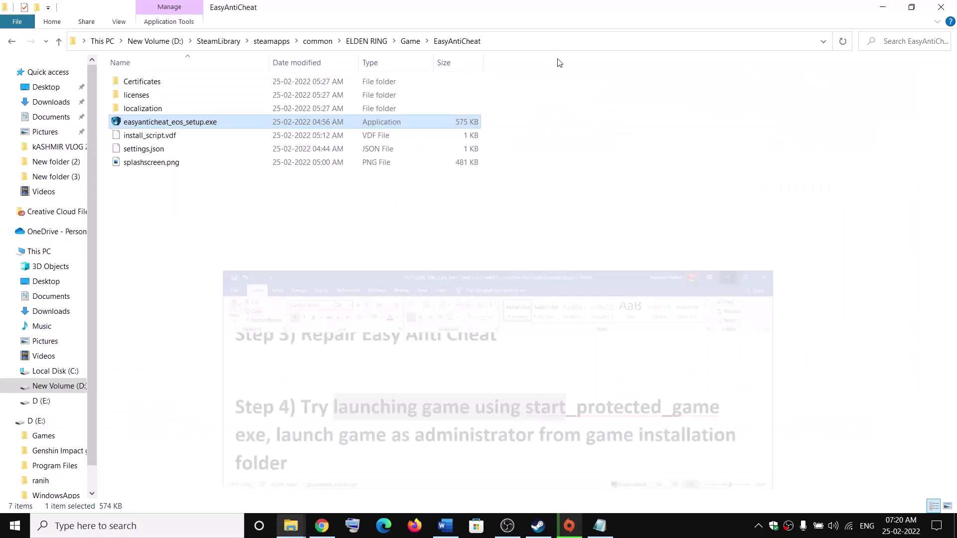
Open the Game folder and view the context-menu options for start_protected_game.exe
left_click(365, 42)
double_click(133, 95)
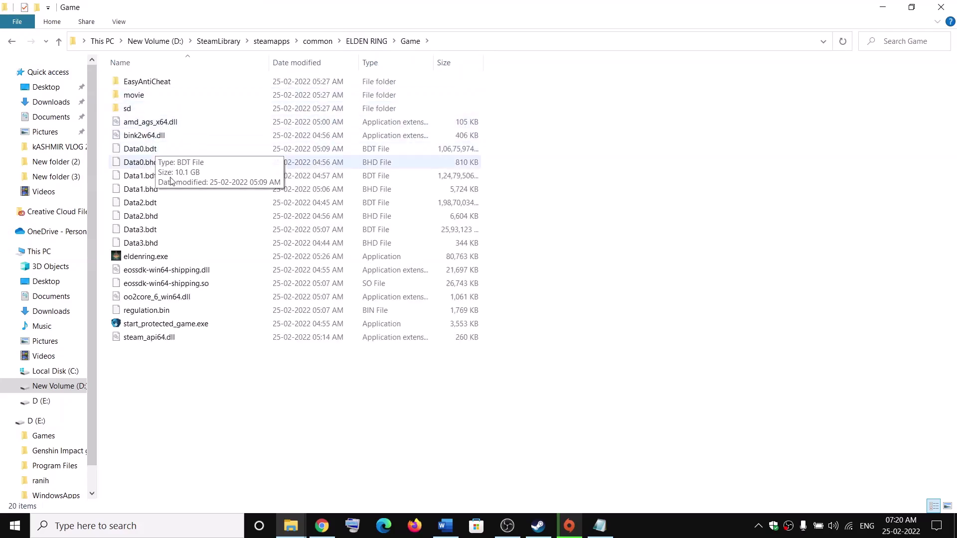
left_click(134, 326)
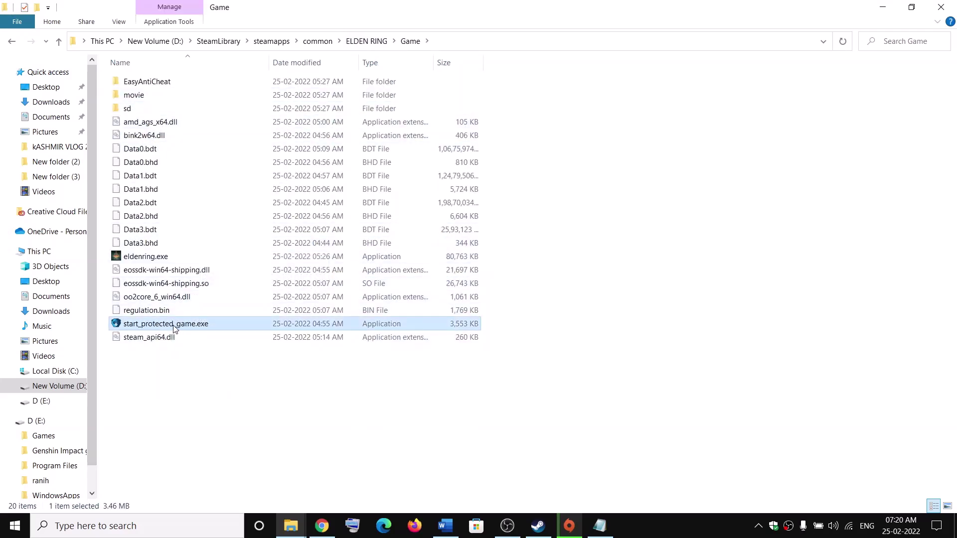
right_click(218, 330)
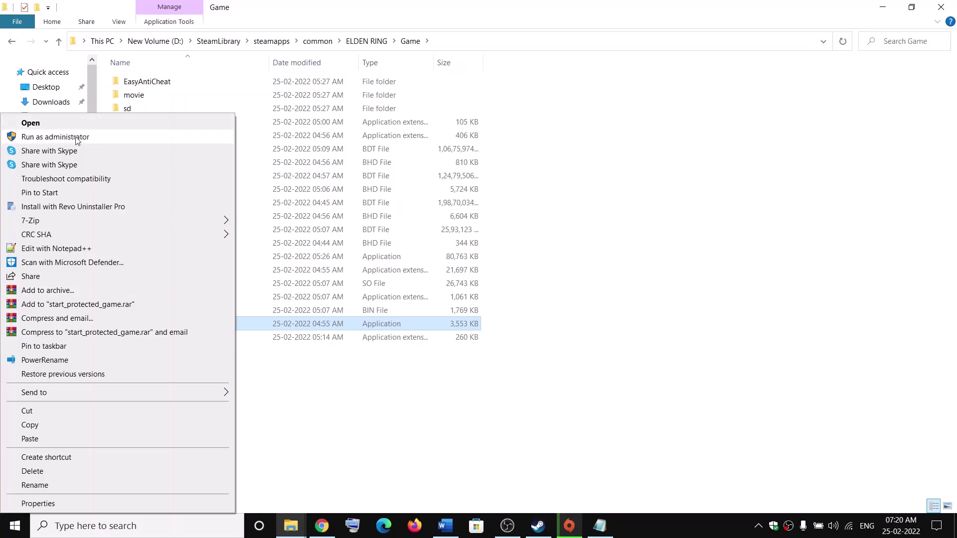
left_click(321, 406)
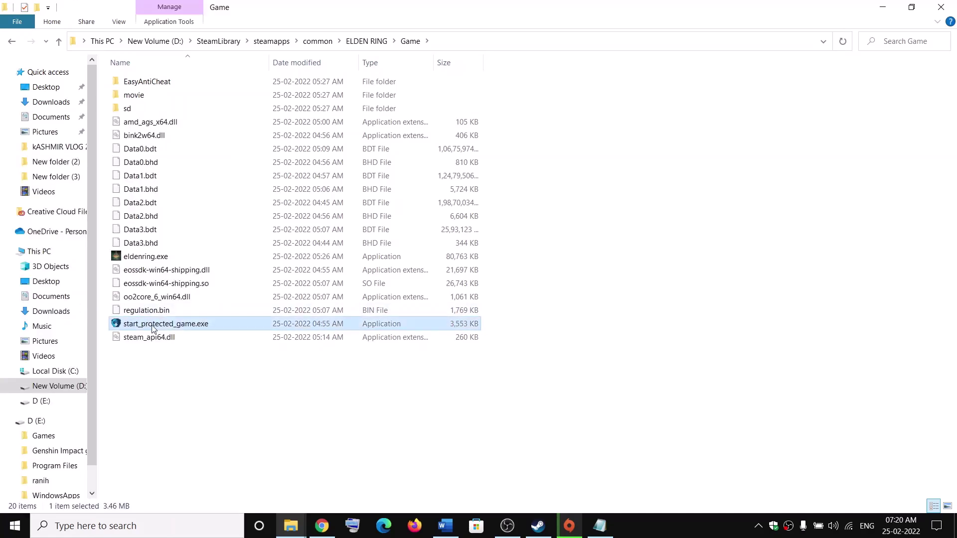
mouse_move(149, 332)
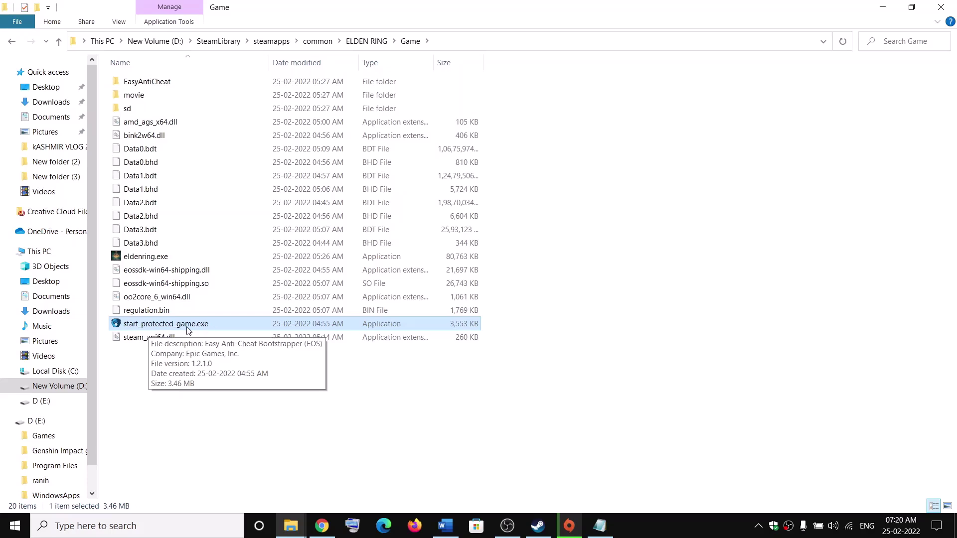
Check eldenring.exe's context menu for Run as administrator, then return to the Word guide
left_click(143, 257)
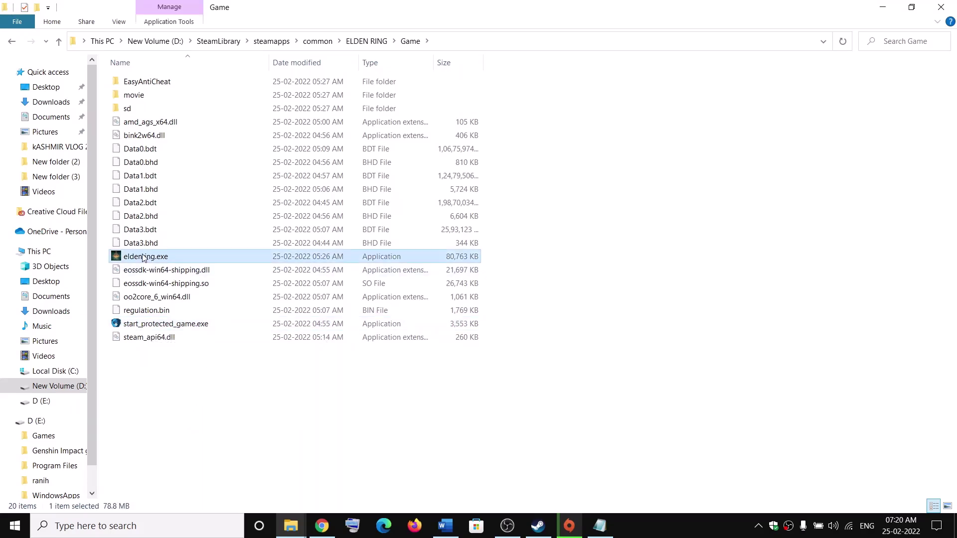
mouse_move(159, 265)
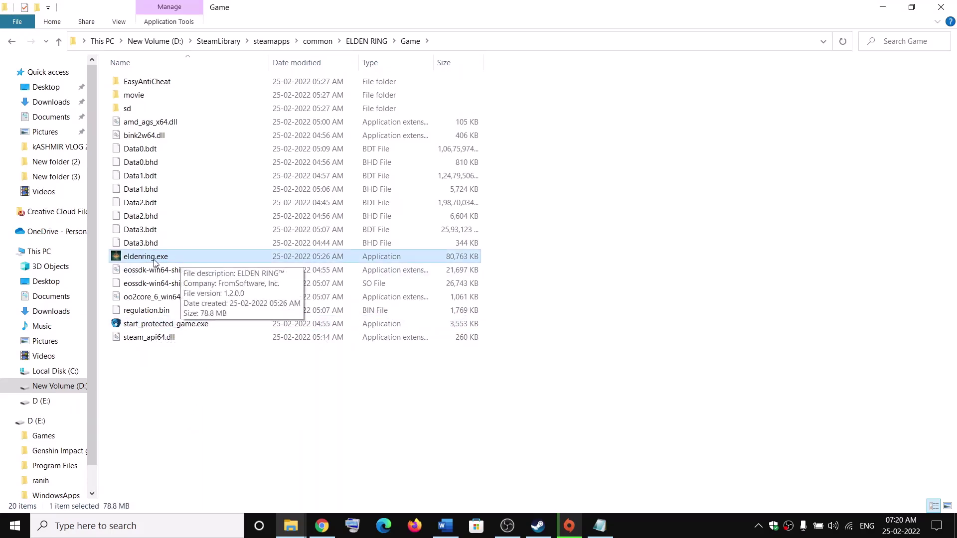
right_click(197, 262)
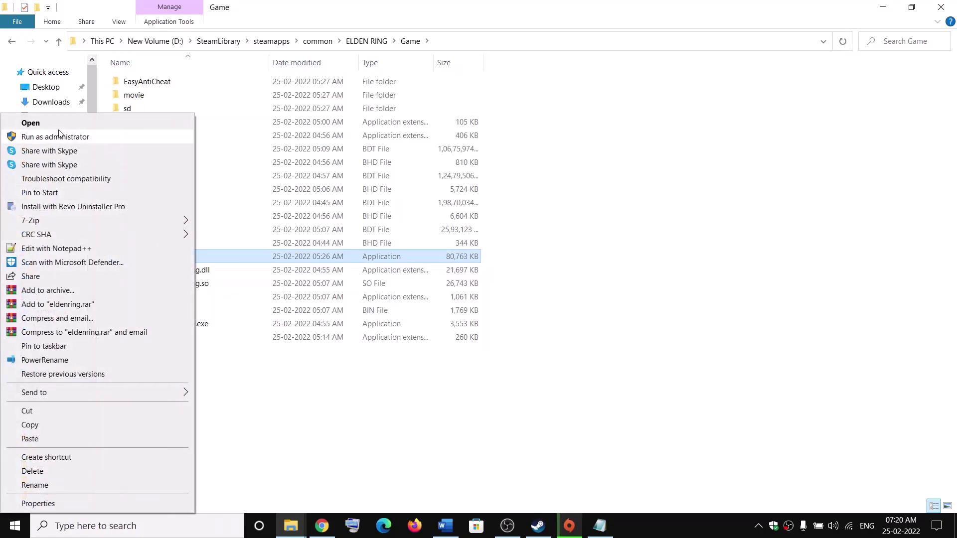
left_click(262, 391)
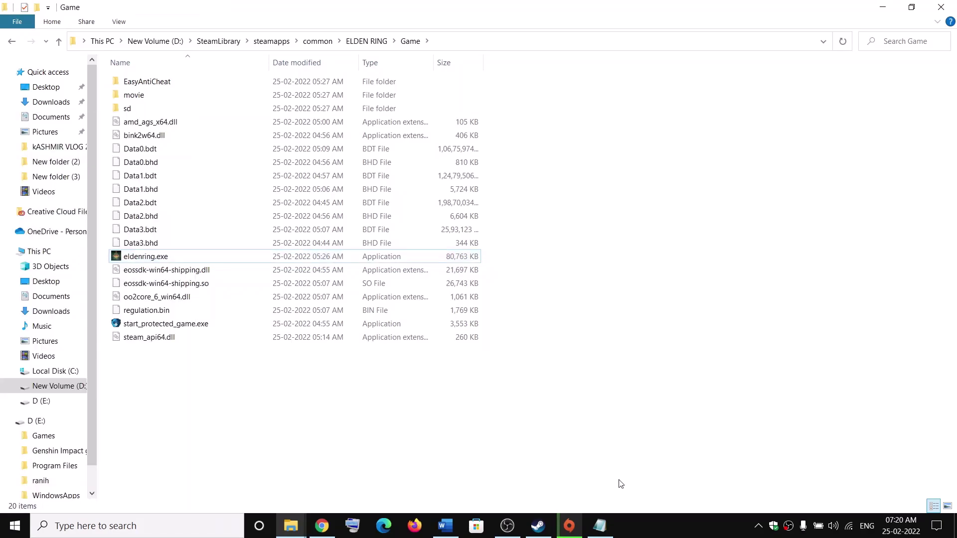
left_click(445, 526)
Untick 'Enable the Steam Overlay while in-game' in ELDEN RING's Steam Properties, per the guide's Step 5
scroll(290, 292, "down", 4)
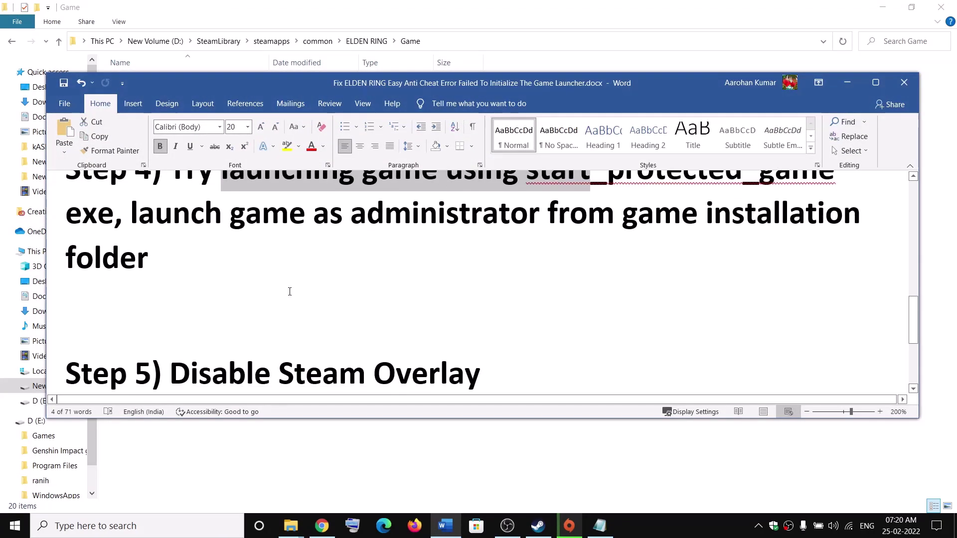
left_click_drag(170, 329, 498, 329)
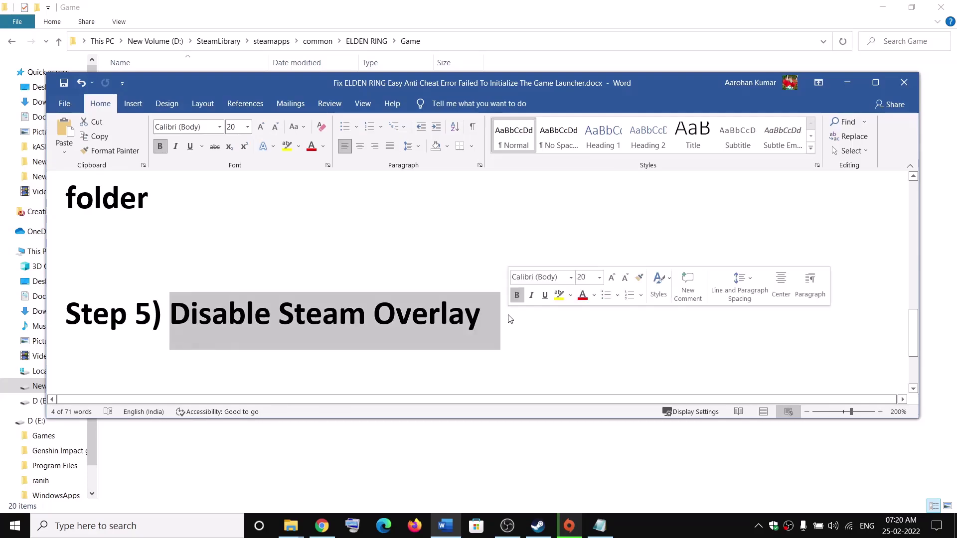
left_click(536, 526)
right_click(78, 253)
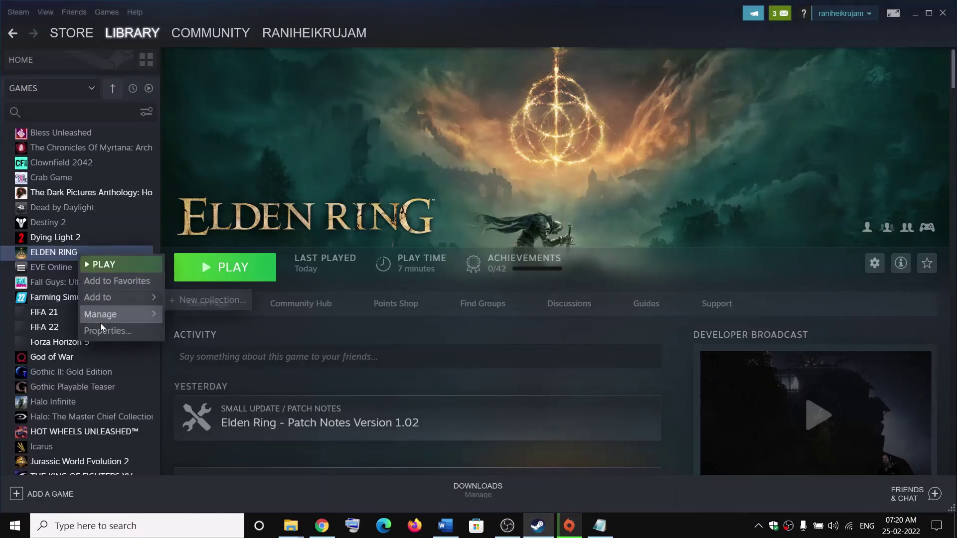
left_click(109, 331)
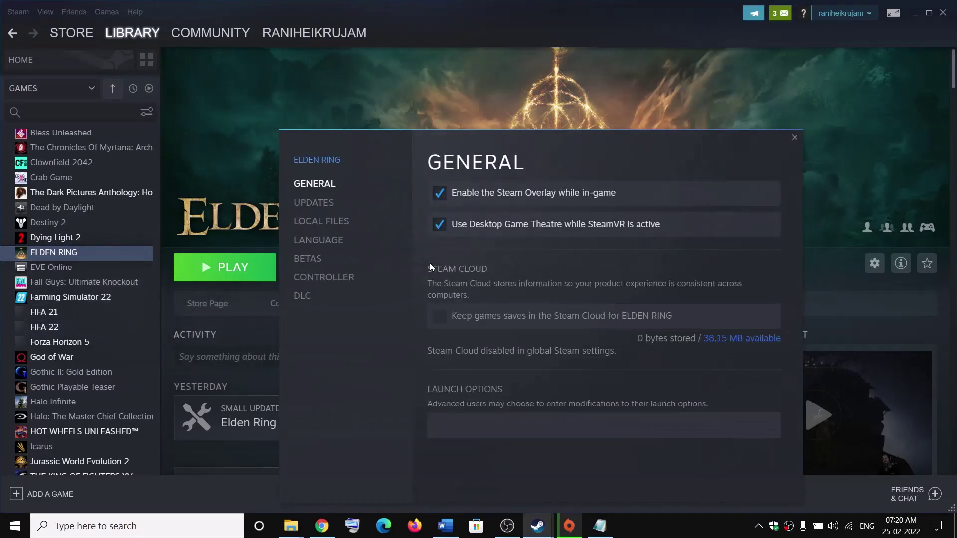
left_click(440, 198)
left_click(794, 139)
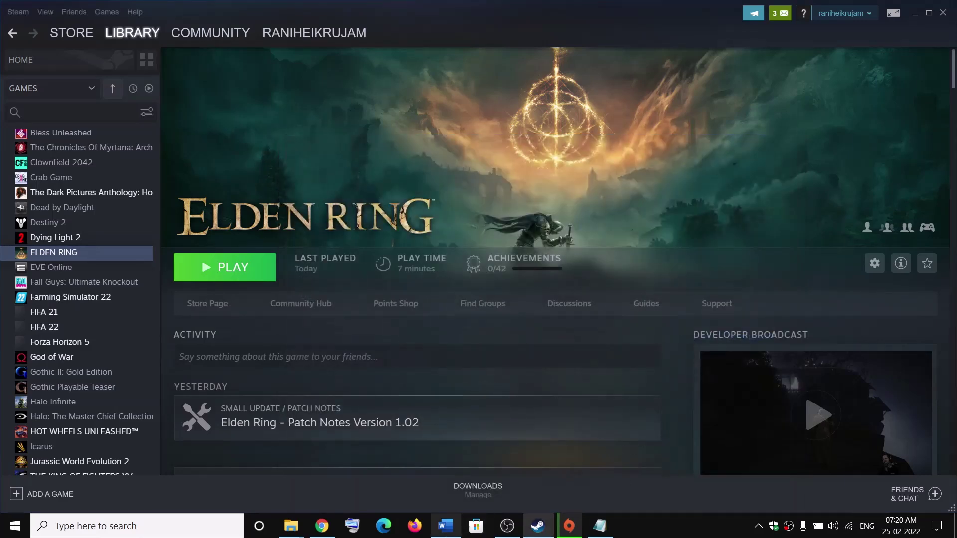
left_click(445, 526)
scroll(279, 309, "down", 3)
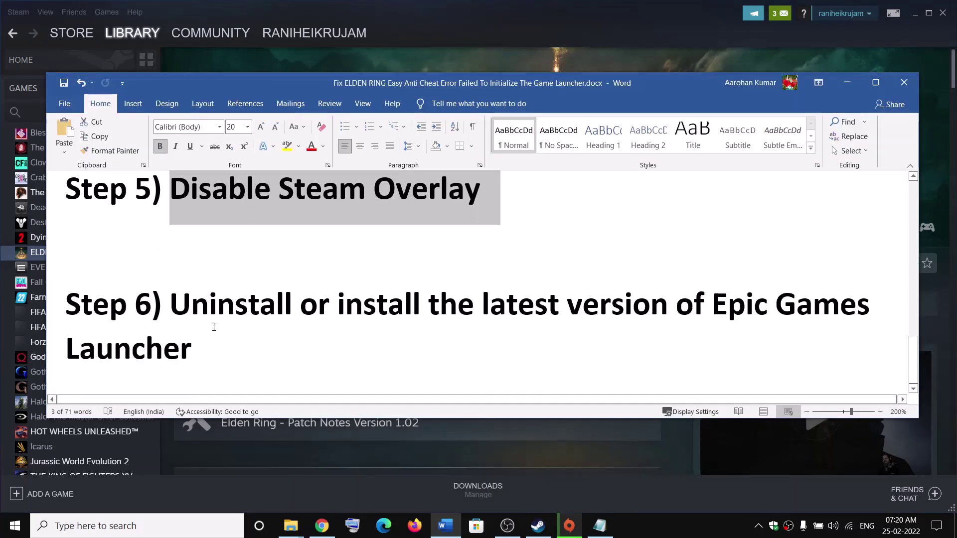
Read Step 6, then search 'ep' in Windows Search and inspect the Epic Games Launcher result
left_click_drag(190, 303, 759, 307)
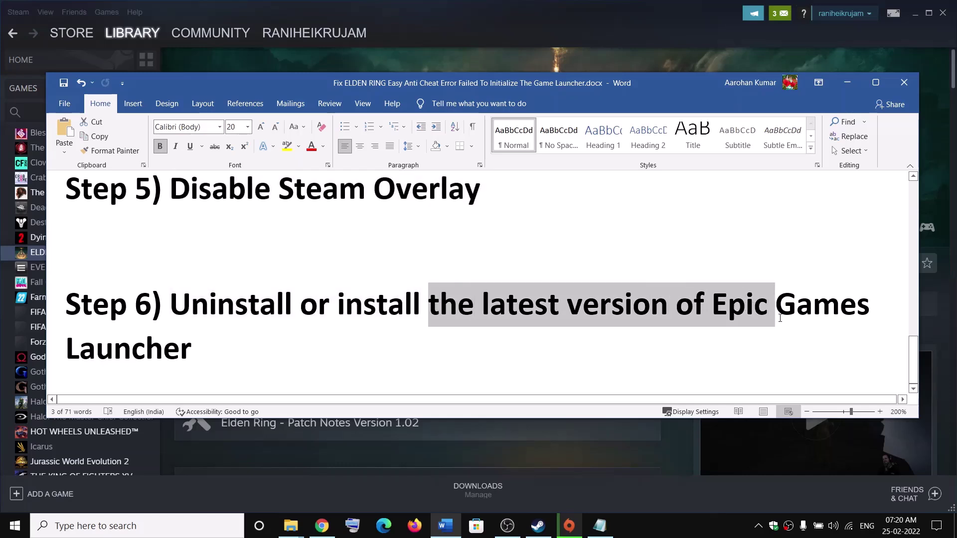
left_click(235, 335)
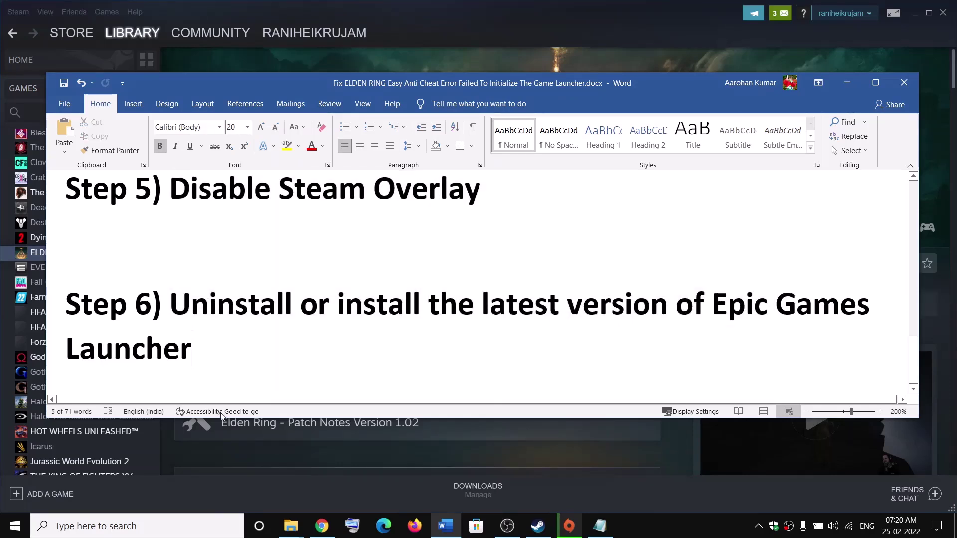
left_click(168, 526)
type("epic")
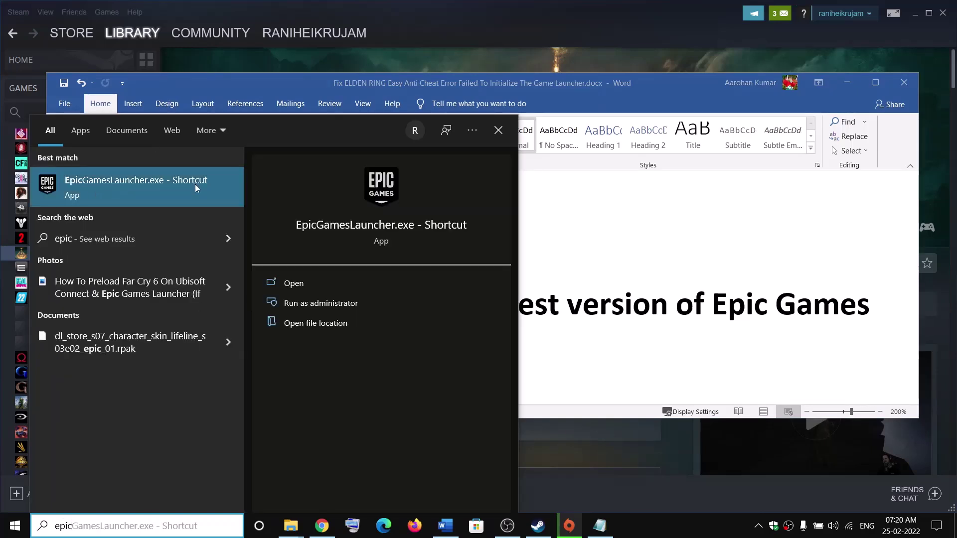
right_click(94, 181)
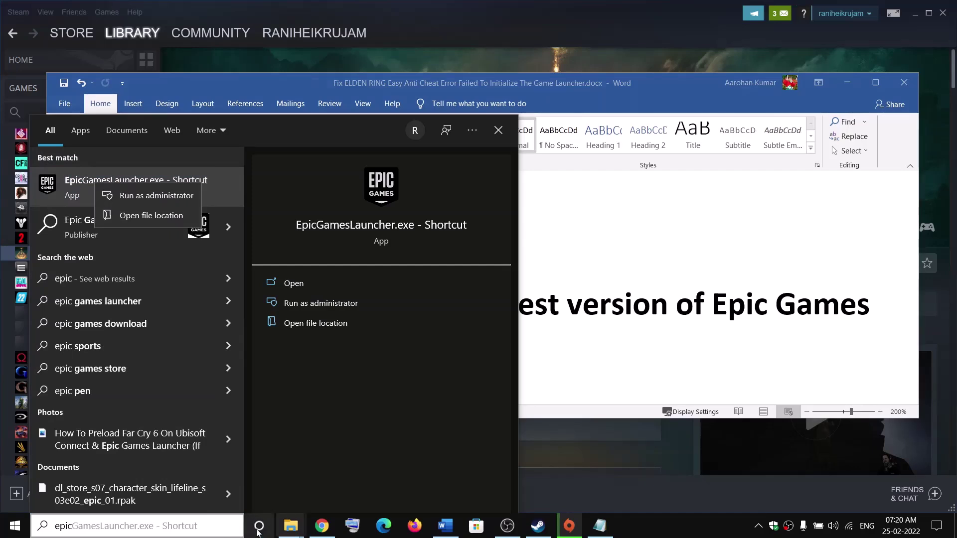
left_click(205, 533)
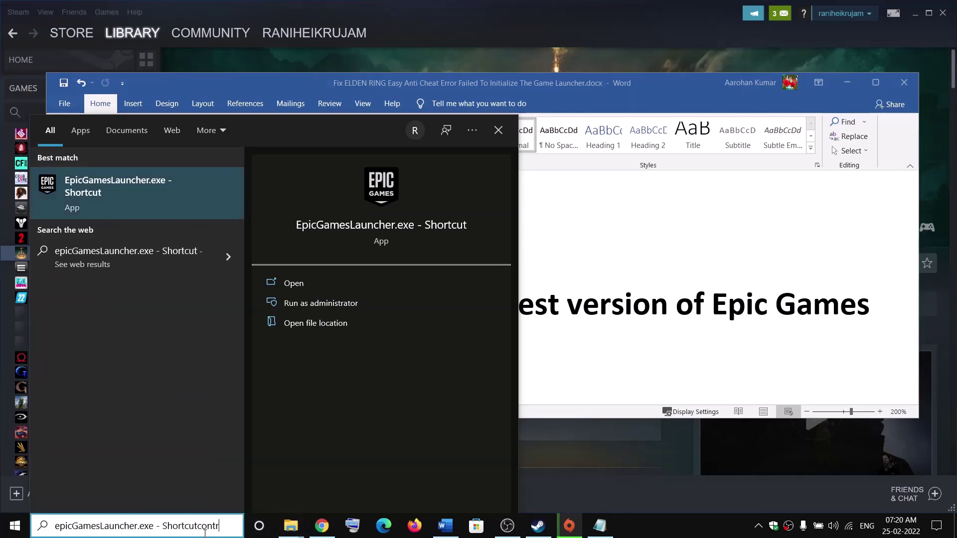
Replace the search with 'con' and launch Control Panel
key("ctrl+a")
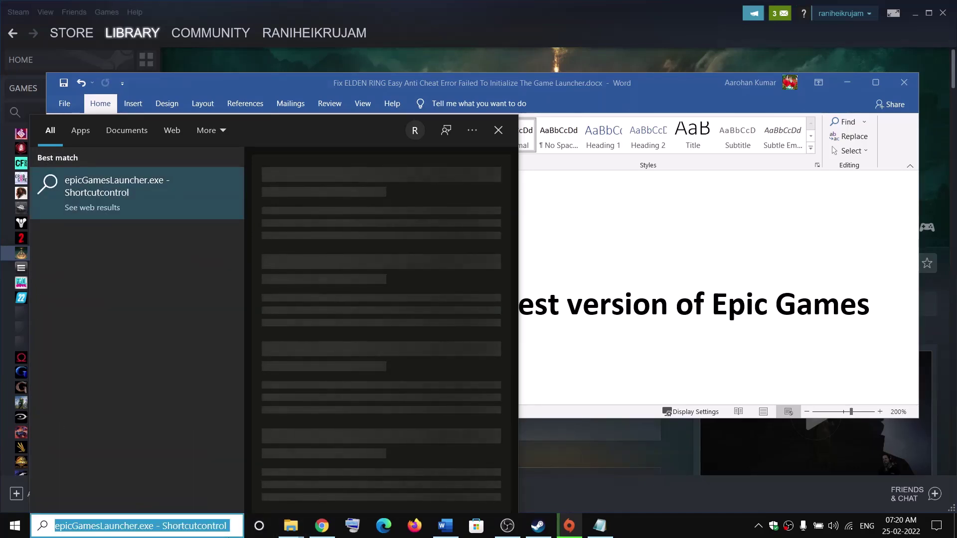
type("con")
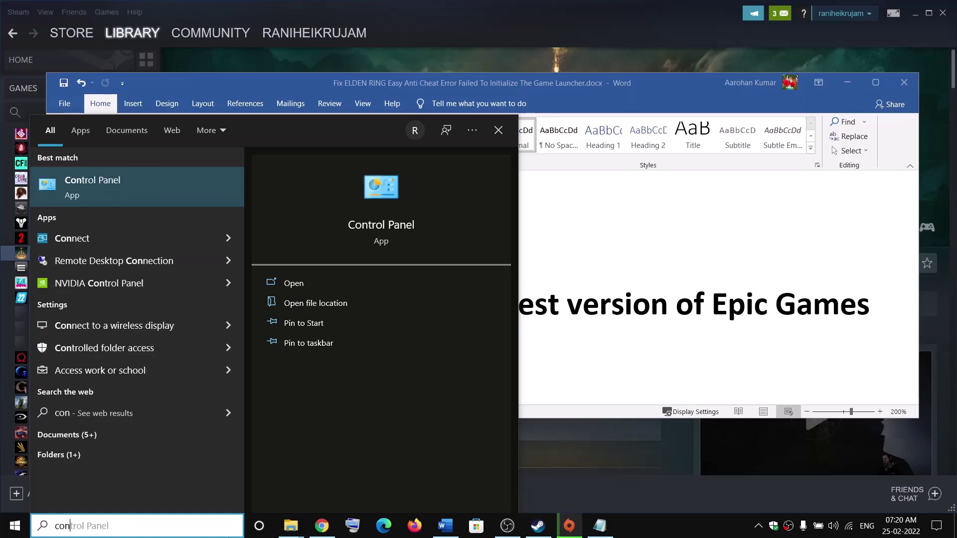
left_click(204, 187)
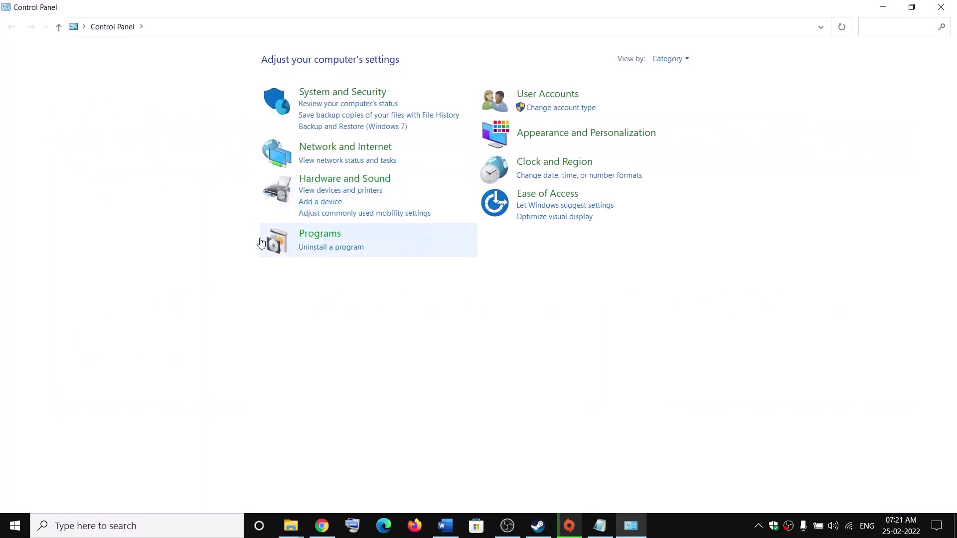
Find Epic Games Launcher 1.1.298.0 in Programs and Features, then start a new browser tab
left_click(332, 248)
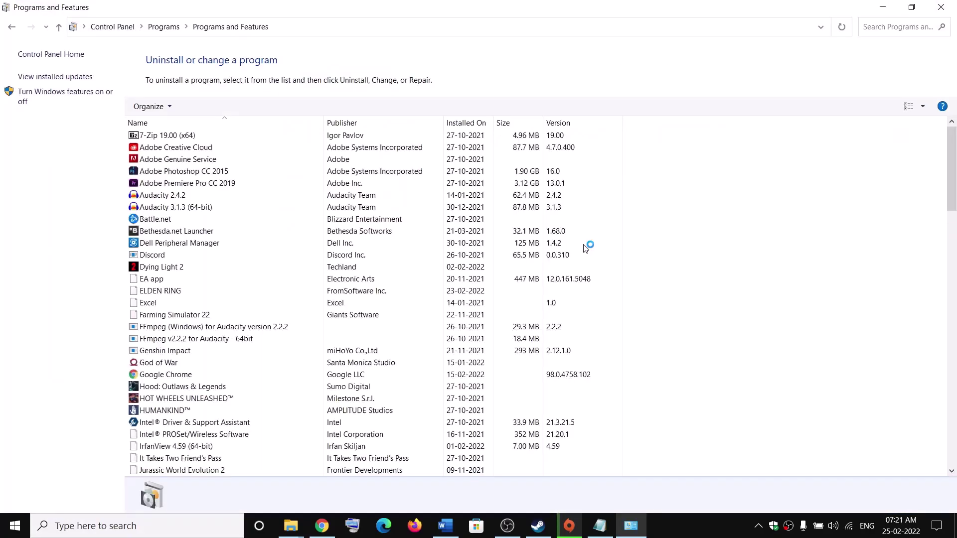
left_click(199, 195)
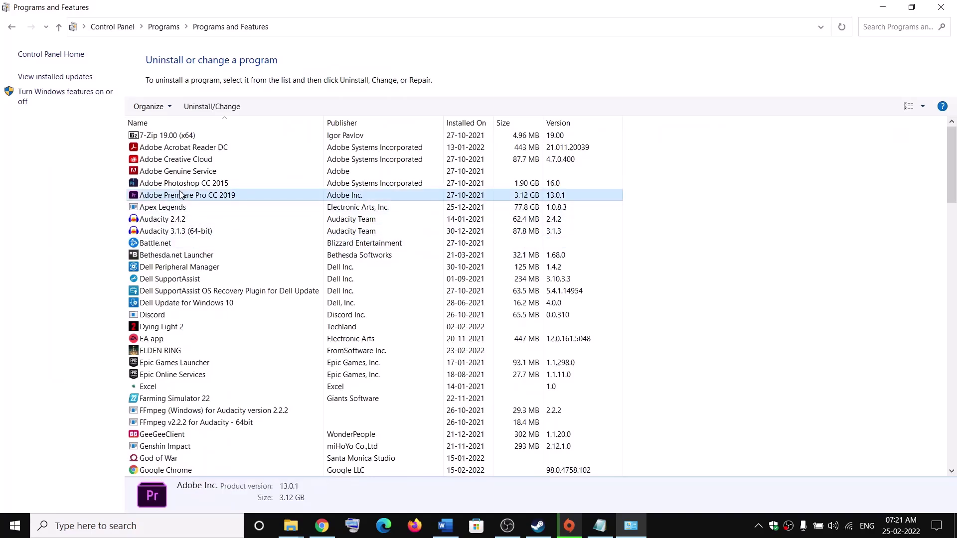
left_click(184, 339)
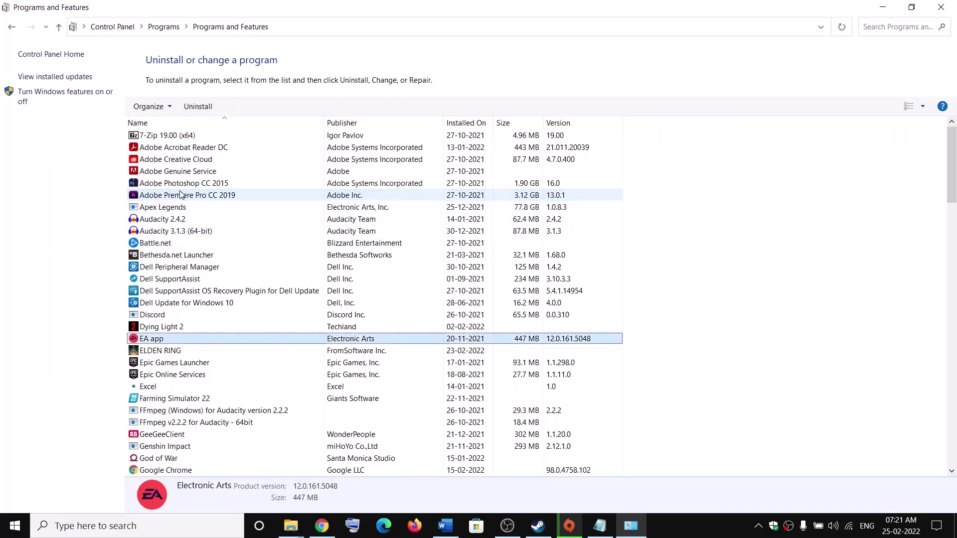
left_click(178, 363)
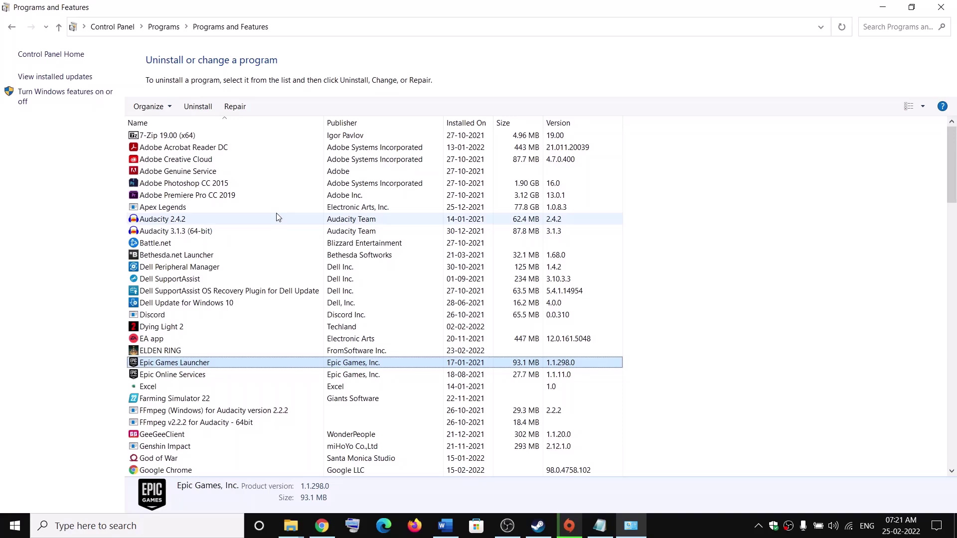
left_click(320, 527)
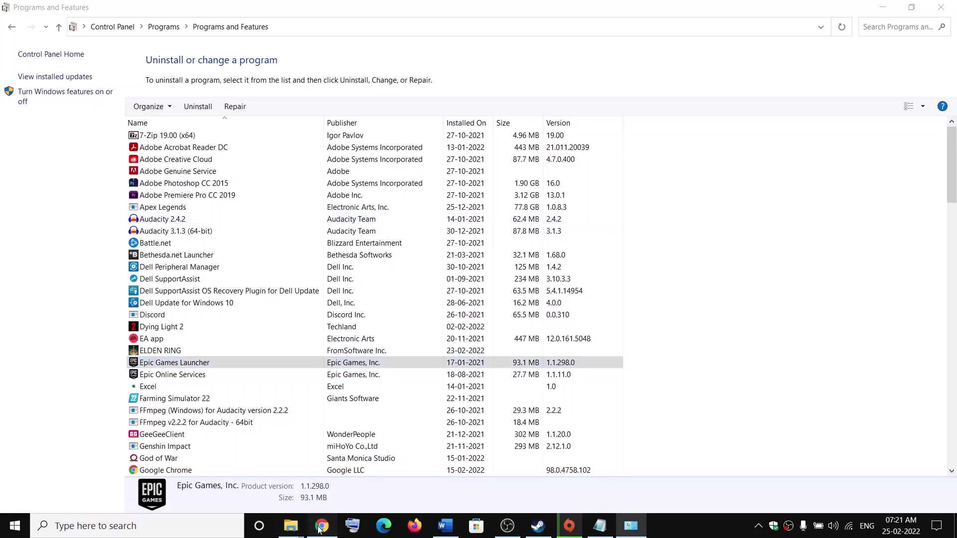
left_click(168, 11)
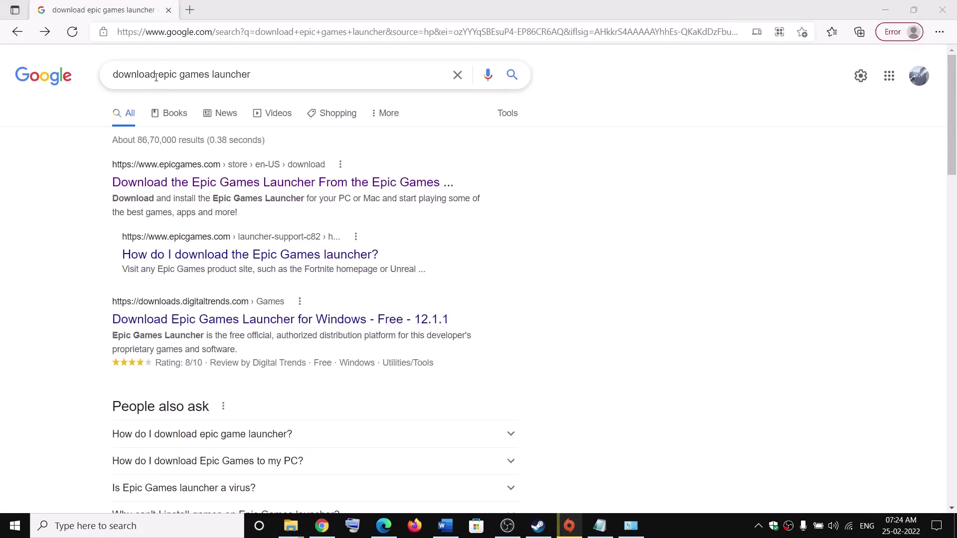
Open the epicgames.com launcher download page, check Step 6 in the guide, and return to Steam
left_click(276, 186)
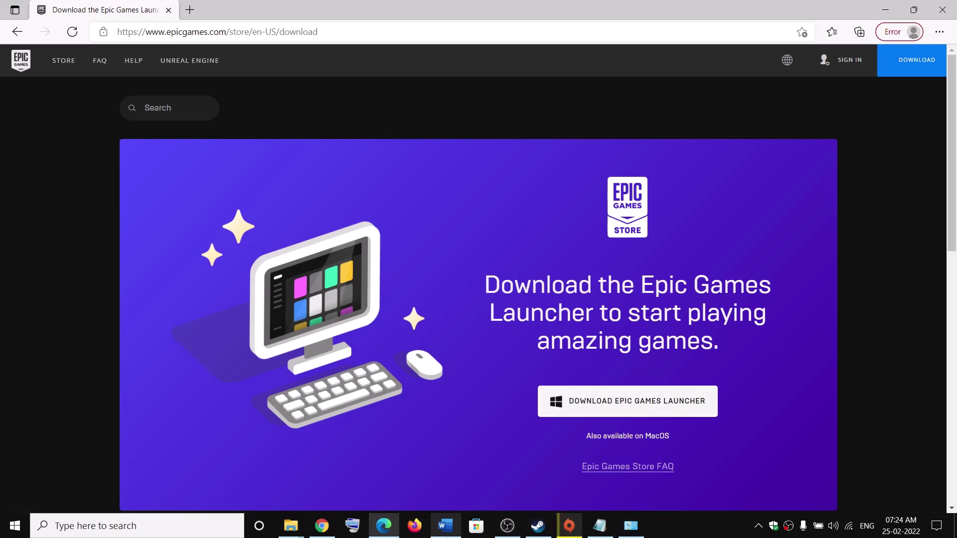
left_click(447, 533)
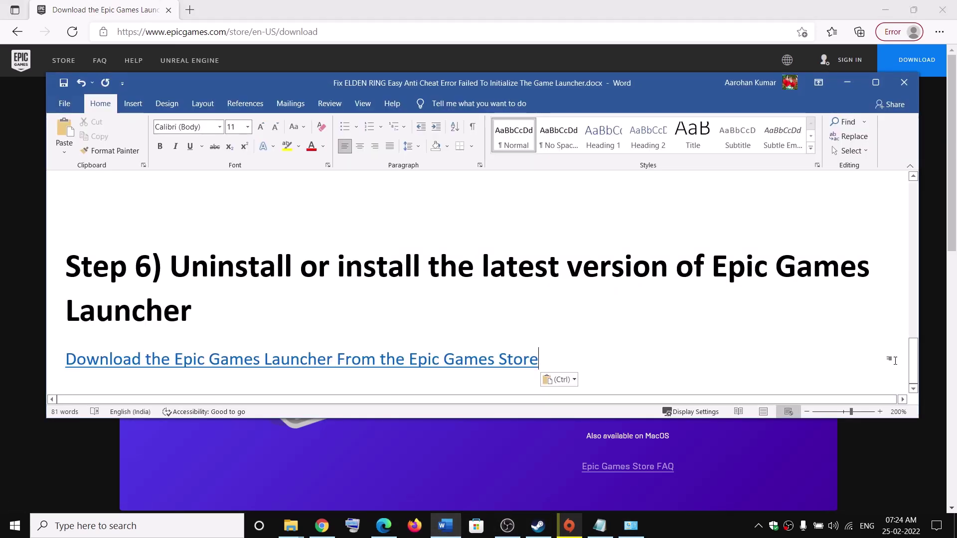
left_click_drag(913, 361, 913, 200)
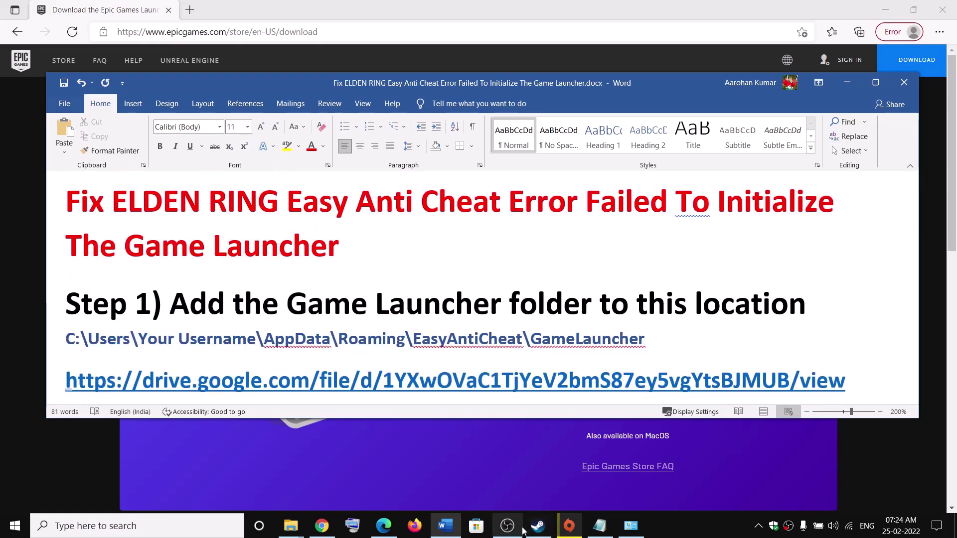
left_click(537, 527)
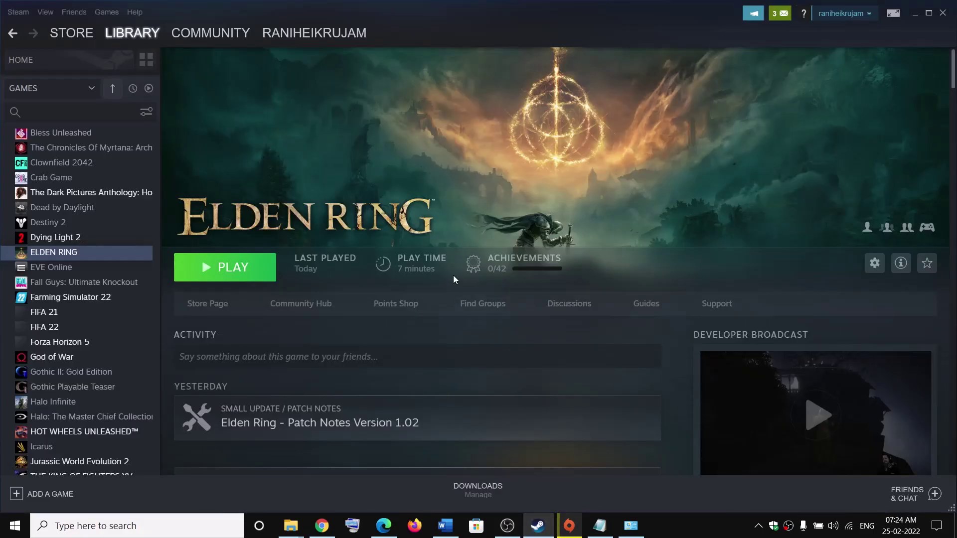